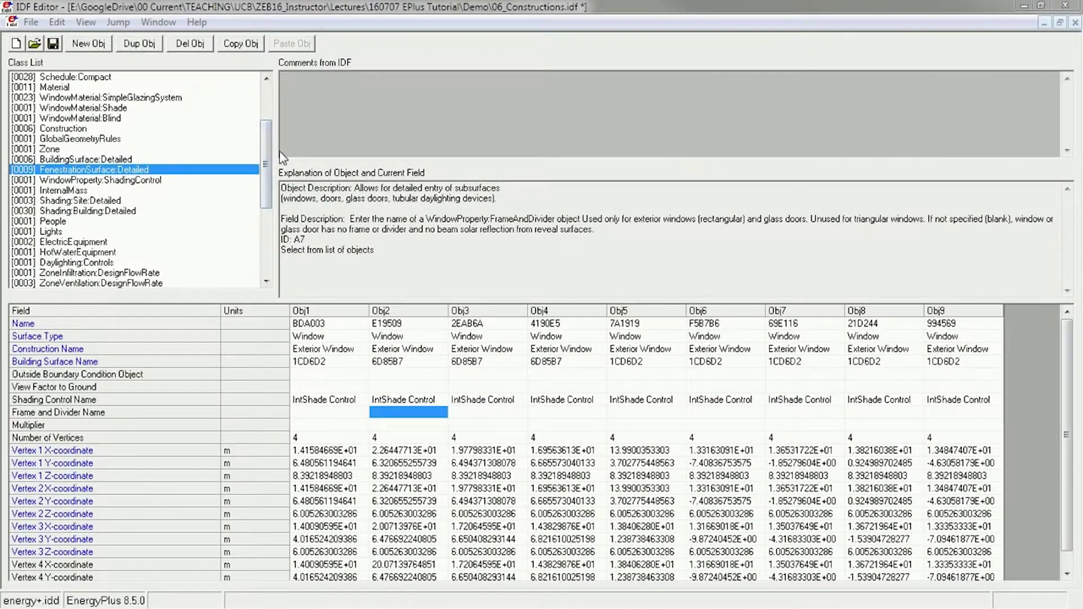
# Preview the ZoneVentilation classes, then return to ZoneInfiltration:DesignFlowRate showing Zone 1 Infiltration
pyautogui.moveTo(269, 146); pyautogui.dragTo(272, 175)
pyautogui.click(53, 224)
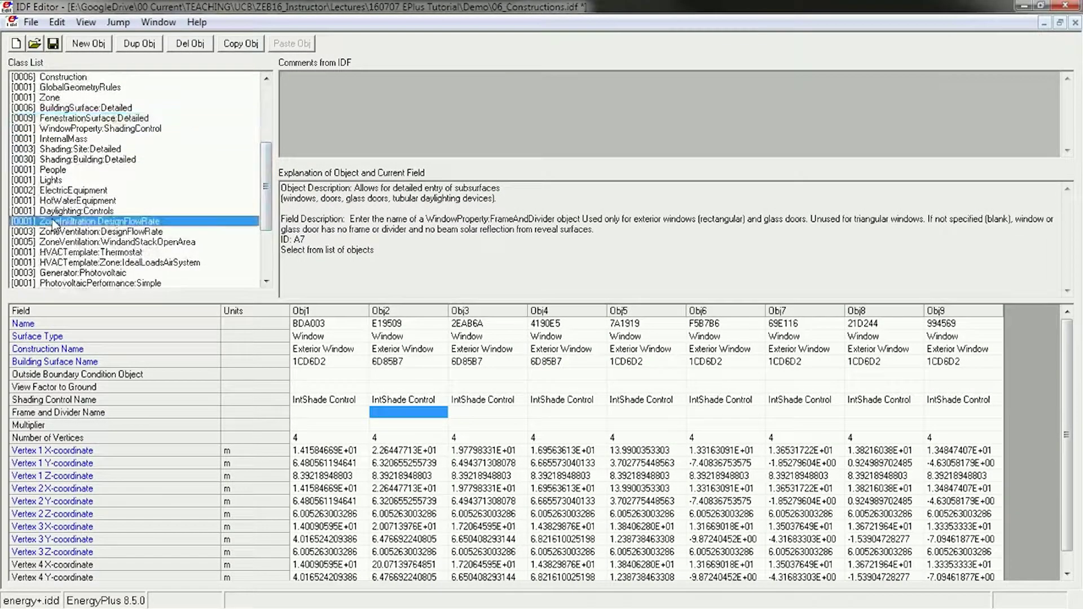
pyautogui.click(129, 236)
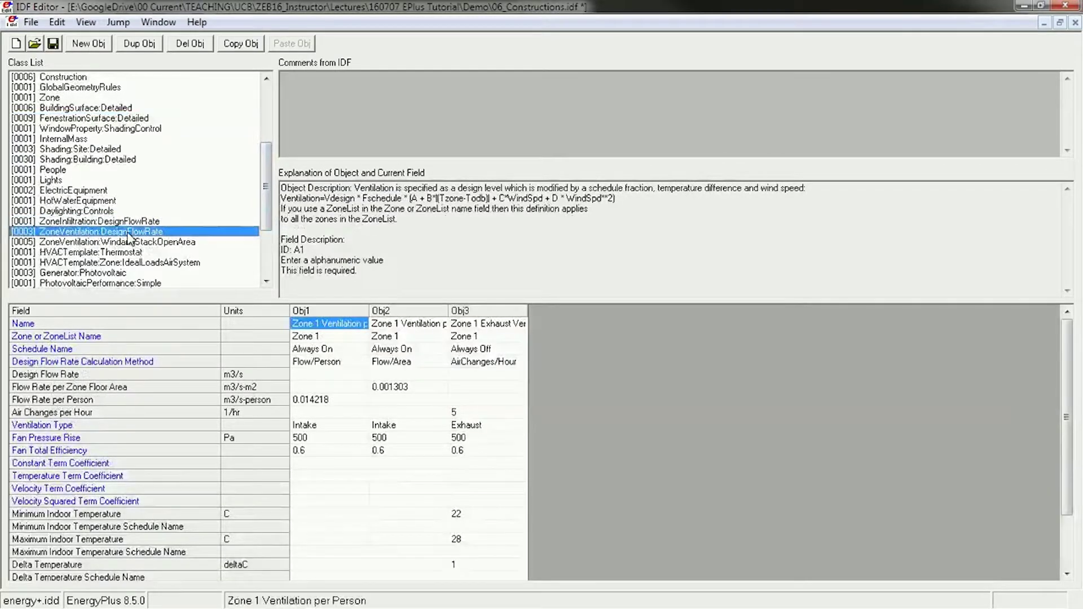
pyautogui.click(112, 242)
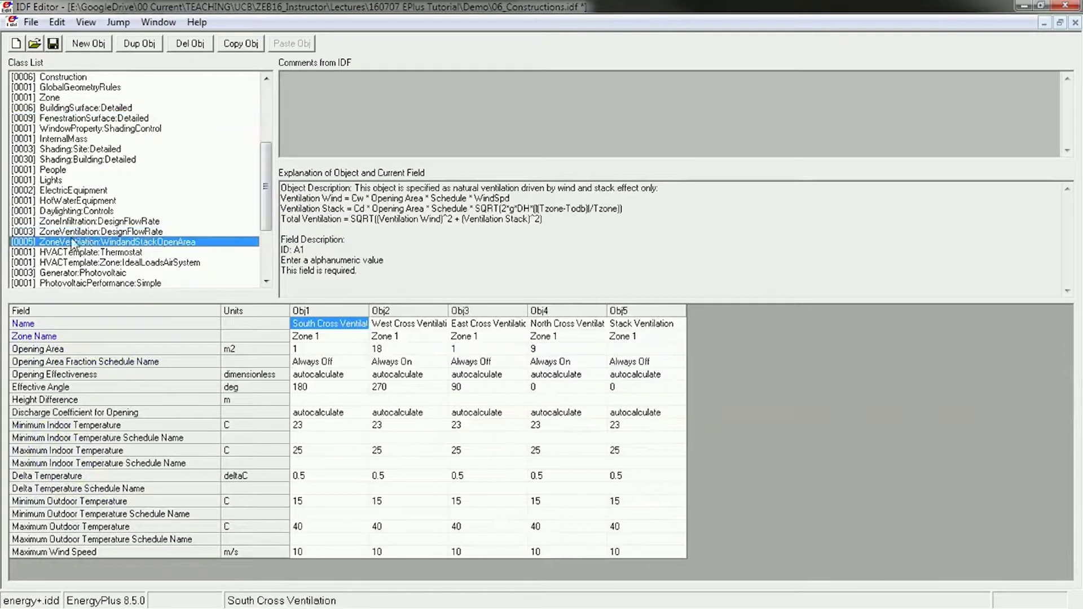
pyautogui.click(78, 221)
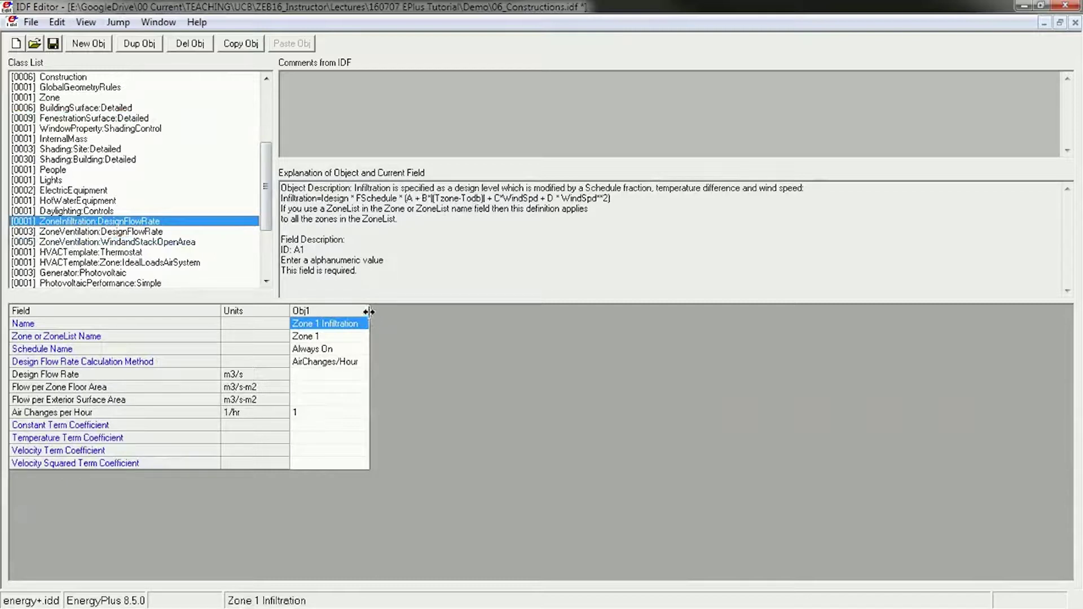
# Widen the Zone 1 Infiltration column and review its Zone 1 zone and Always On schedule
pyautogui.moveTo(369, 311); pyautogui.dragTo(438, 311)
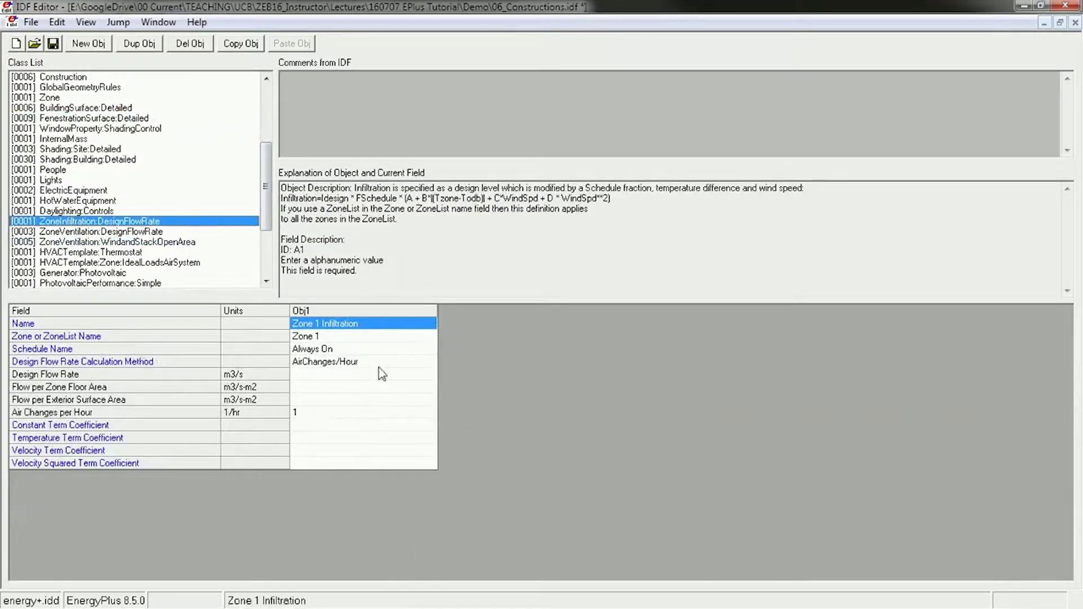
pyautogui.click(309, 337)
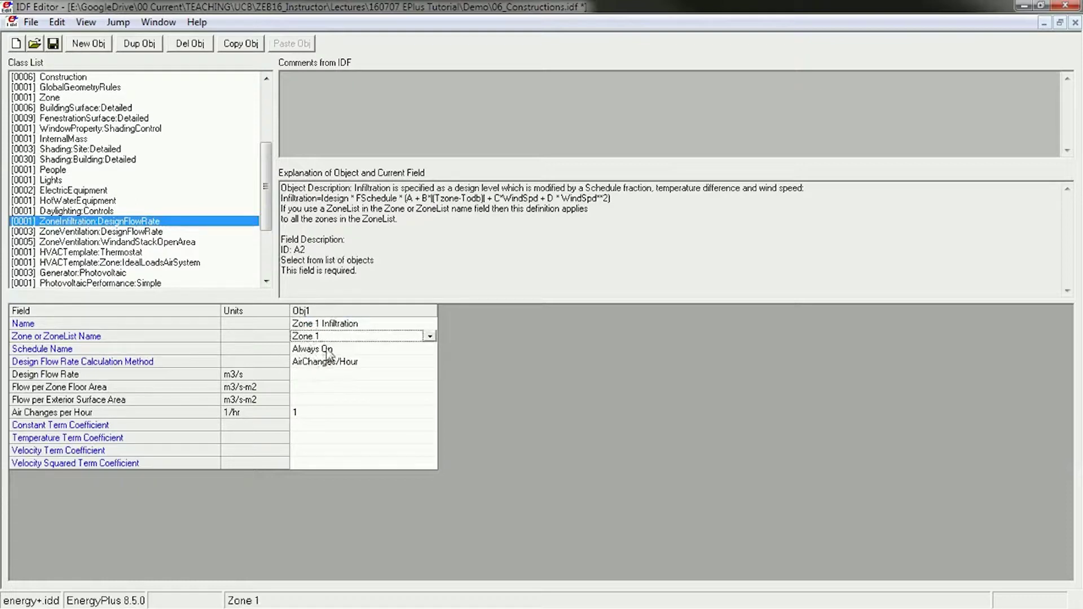
pyautogui.click(328, 352)
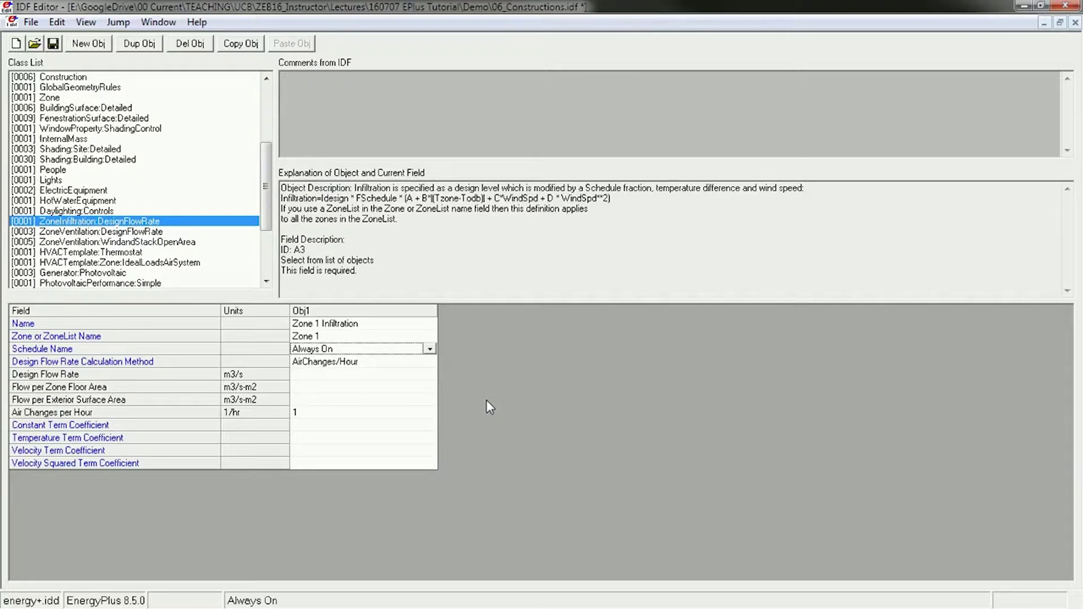
# Check the infiltration air changes per hour, then show ZoneVentilation:DesignFlowRate and widen the per-person column
pyautogui.click(354, 411)
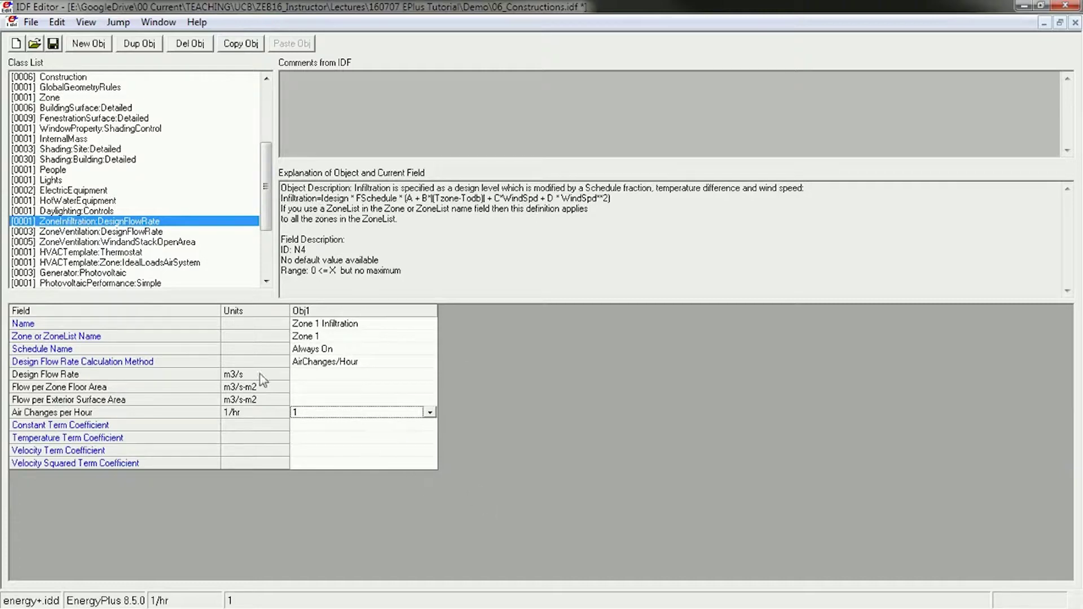
pyautogui.click(87, 234)
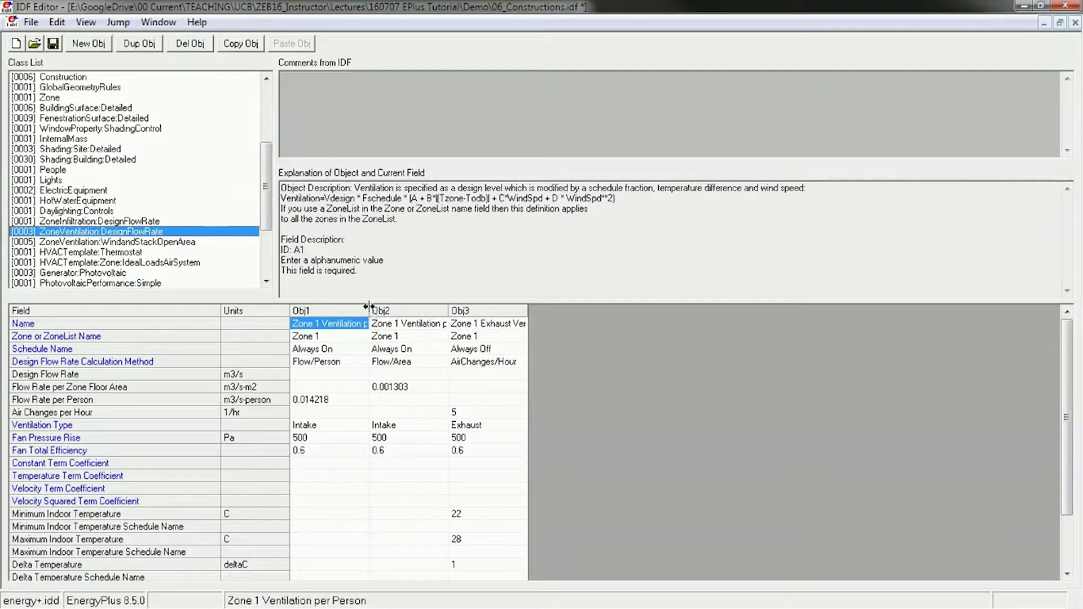
pyautogui.moveTo(368, 307); pyautogui.dragTo(419, 308)
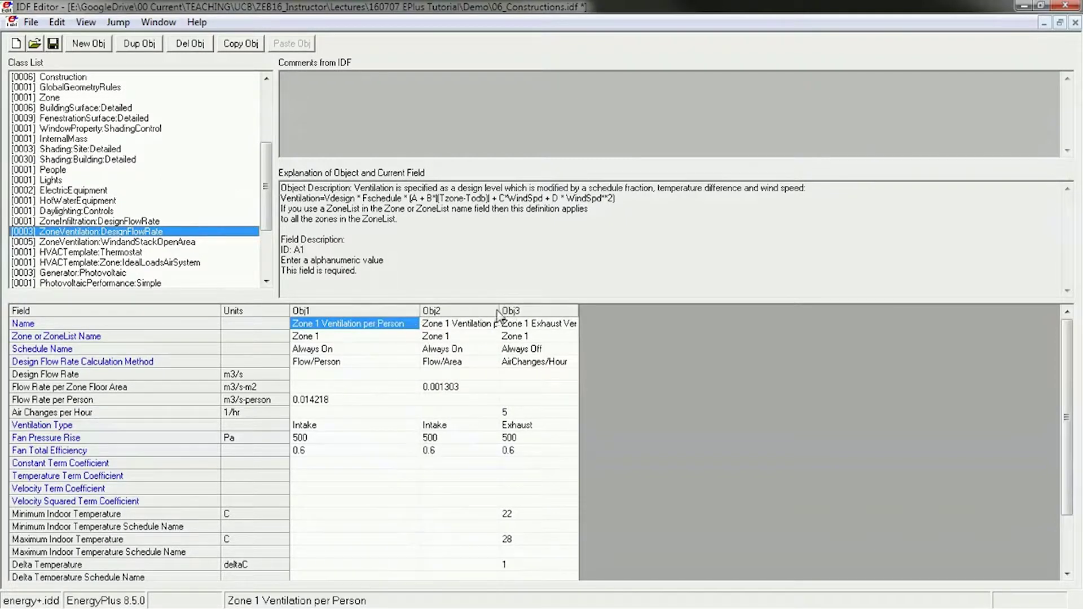
# Widen the per-area and exhaust columns and enlarge the grid to reveal outdoor temperature limits
pyautogui.moveTo(496, 312); pyautogui.dragTo(549, 312)
pyautogui.moveTo(629, 312); pyautogui.dragTo(734, 317)
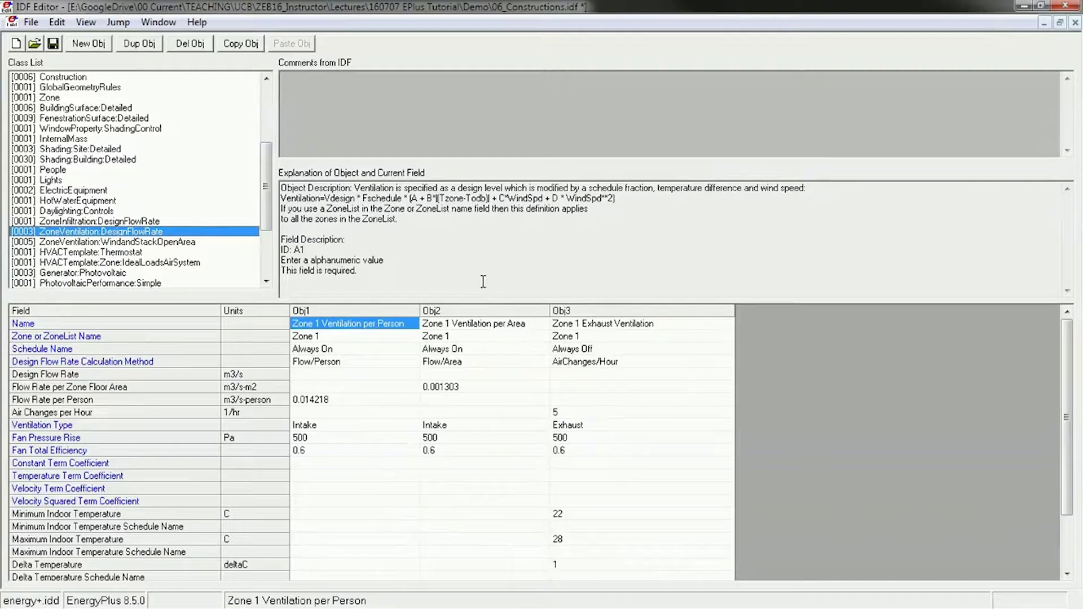
pyautogui.moveTo(482, 298); pyautogui.dragTo(496, 195)
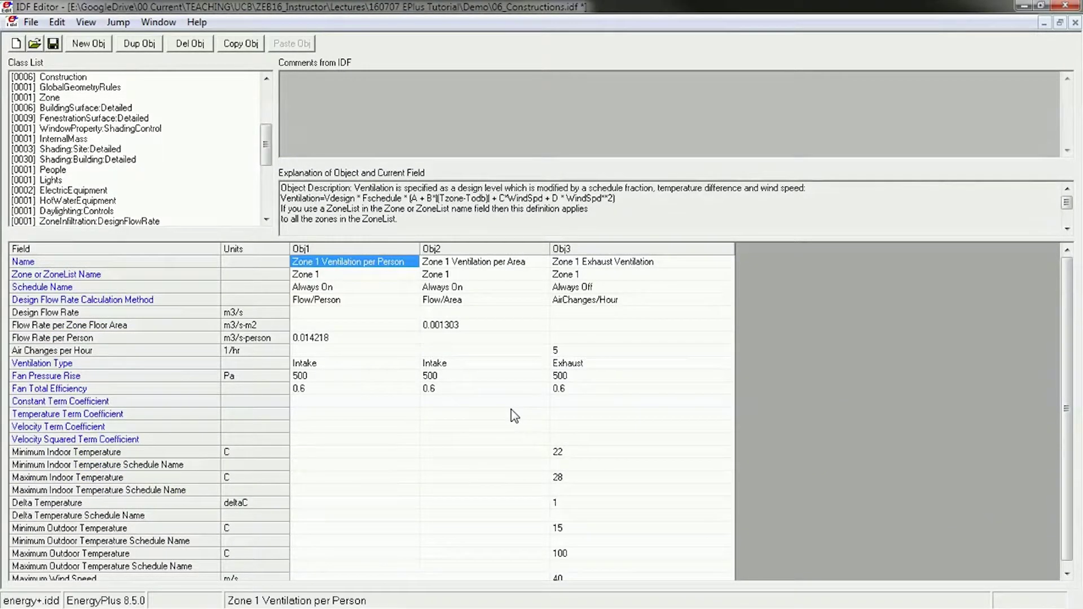
pyautogui.click(385, 252)
pyautogui.click(451, 252)
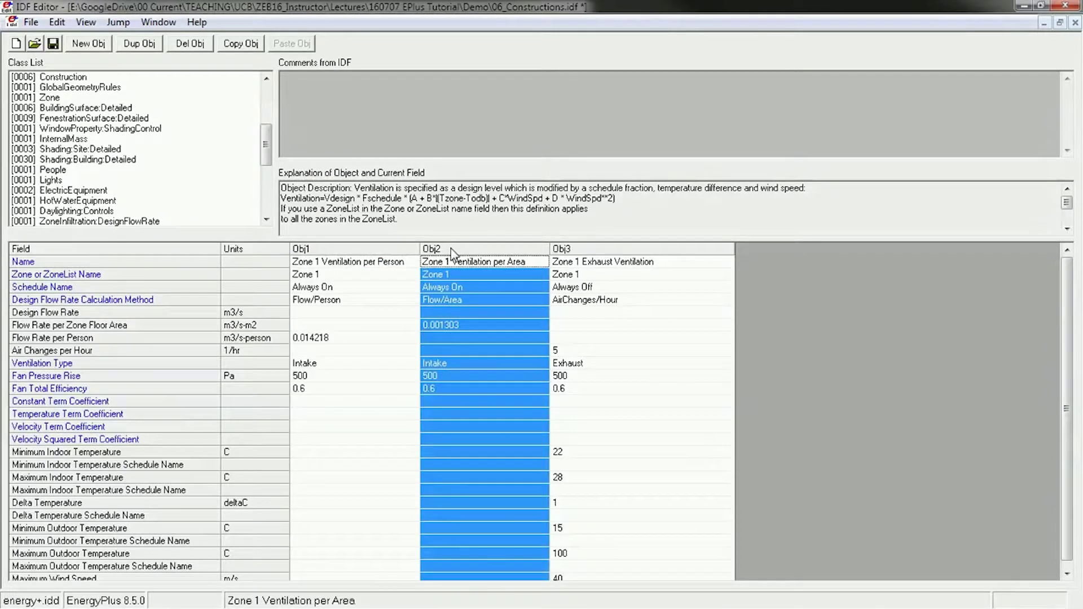
pyautogui.click(592, 251)
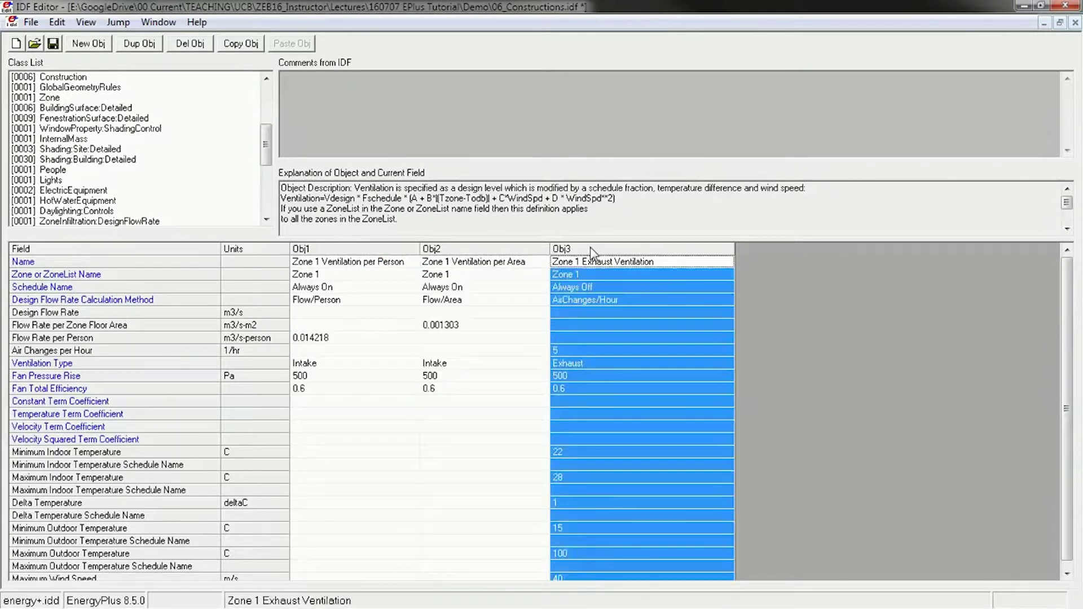
pyautogui.click(361, 252)
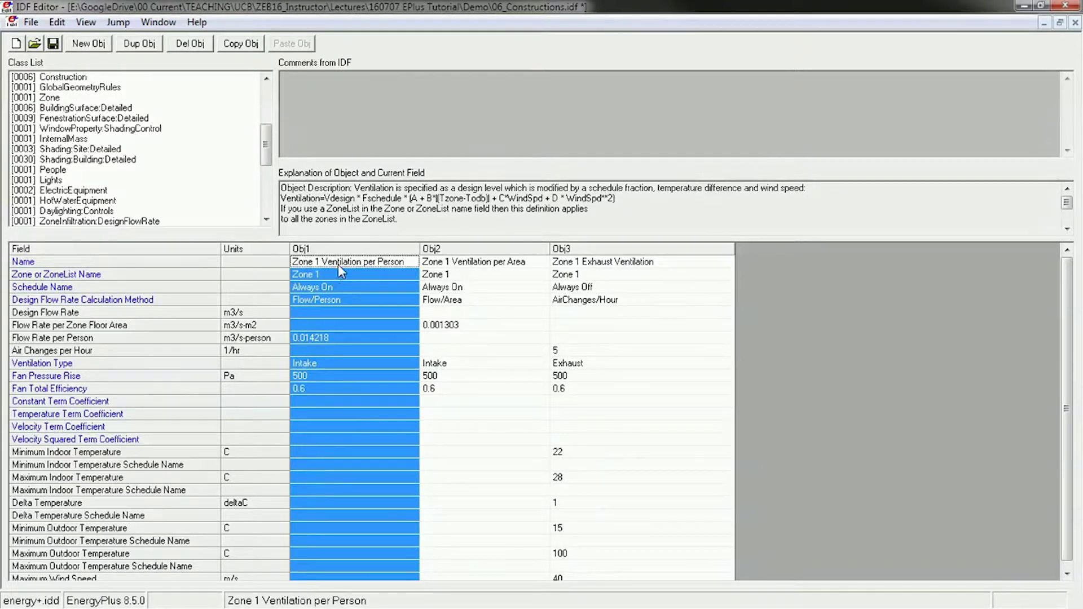
pyautogui.click(342, 274)
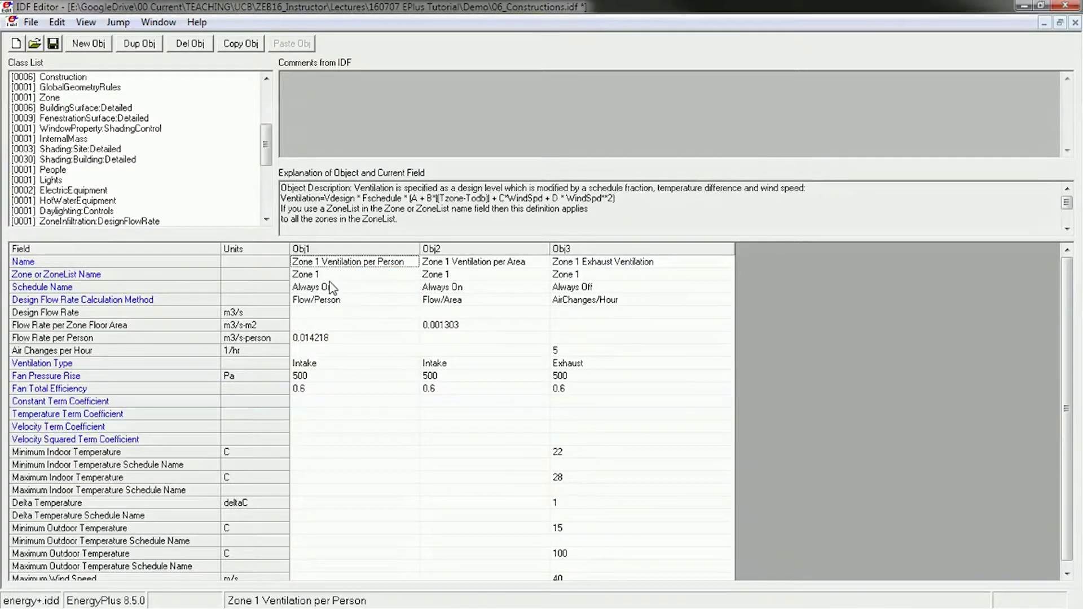
pyautogui.click(311, 289)
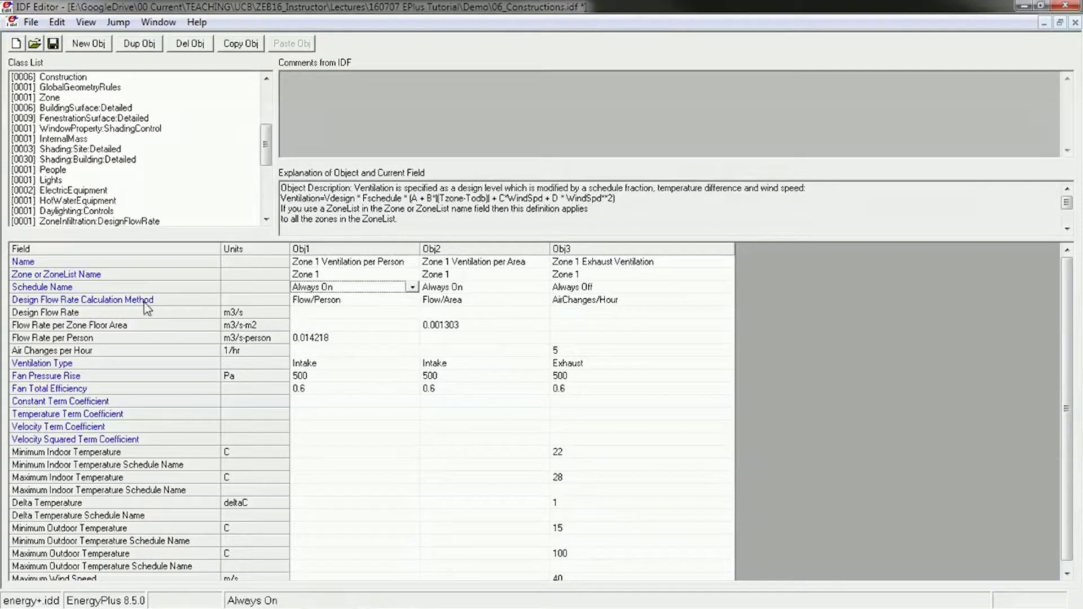
pyautogui.click(350, 304)
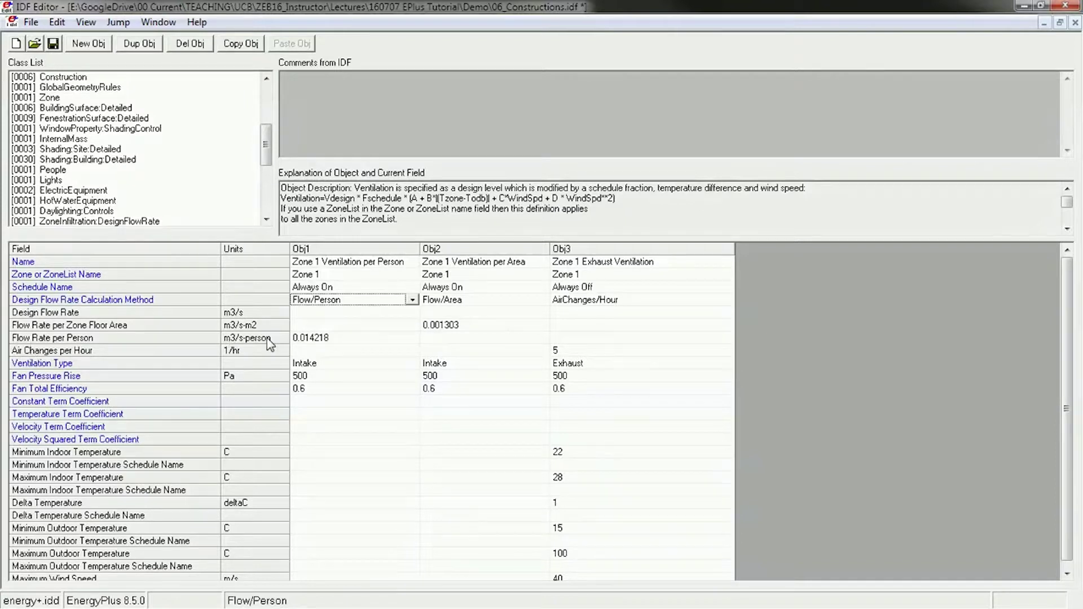
pyautogui.click(339, 338)
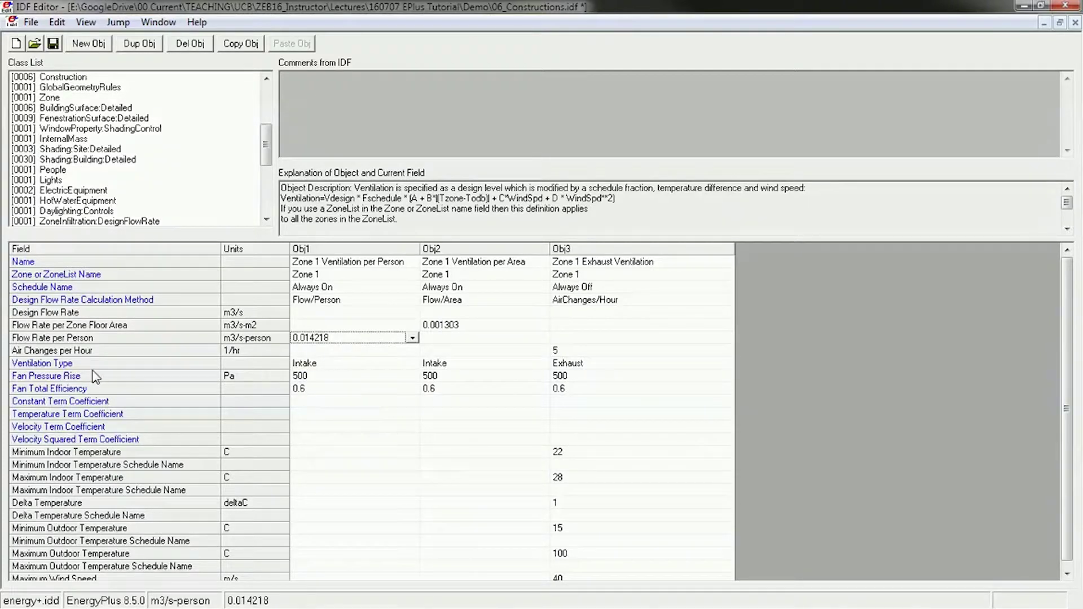
# Review each object's ventilation type, 500 Pa fan pressure rise and 0.6 fan total efficiency
pyautogui.click(34, 364)
pyautogui.click(340, 365)
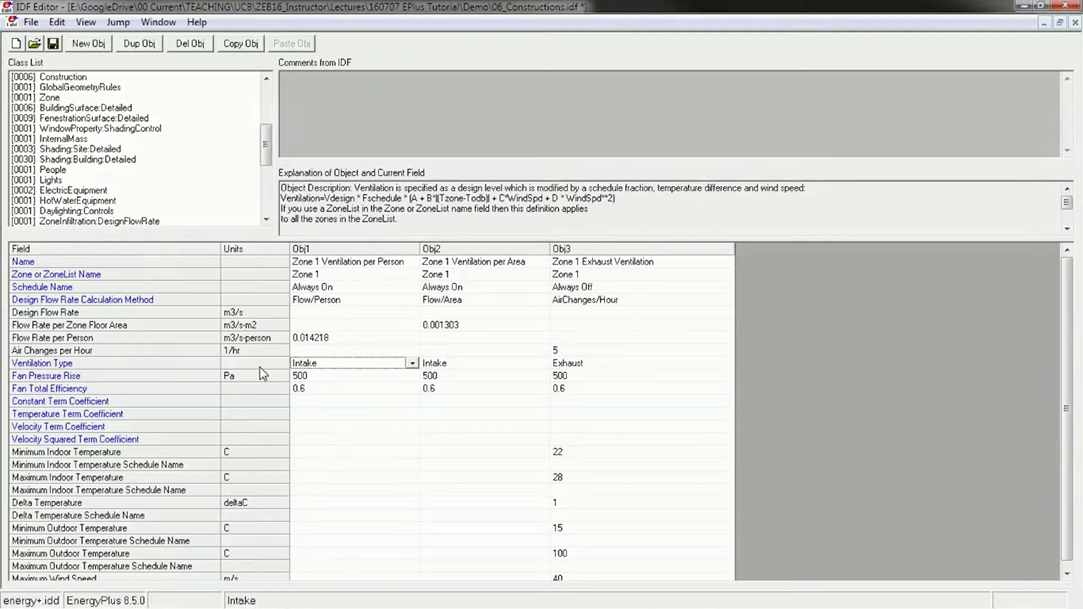
pyautogui.click(37, 389)
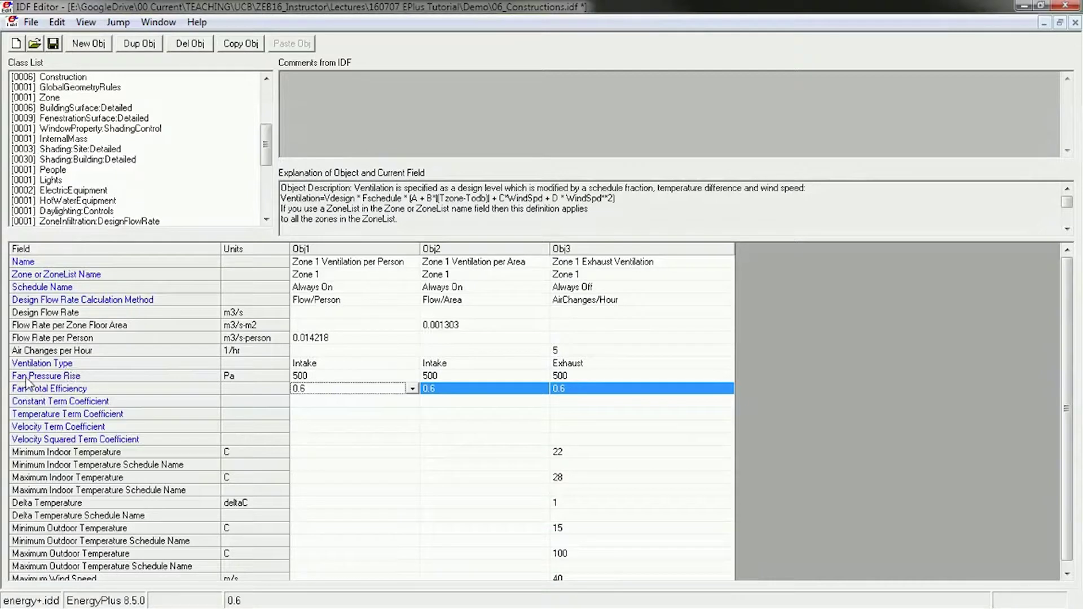
pyautogui.click(28, 375)
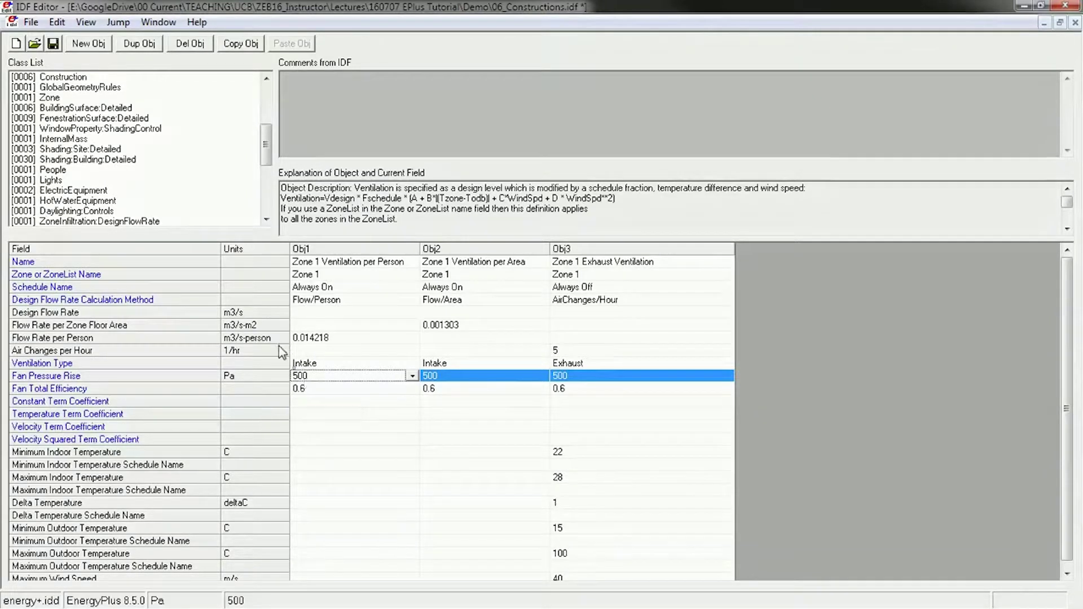
pyautogui.click(317, 390)
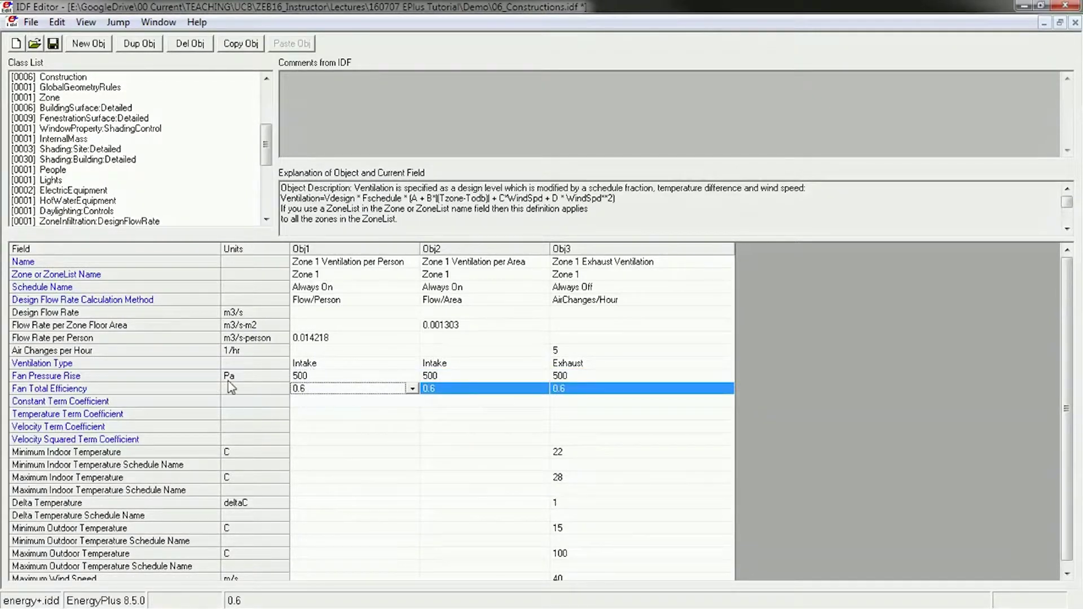
pyautogui.click(111, 379)
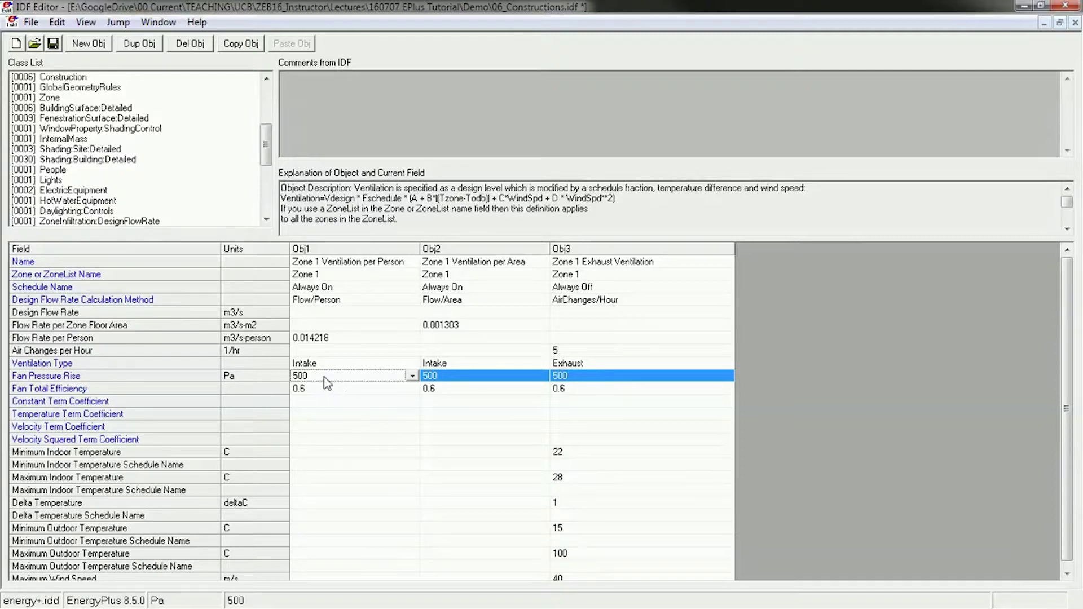
pyautogui.hotkey('alt', 'Tab')
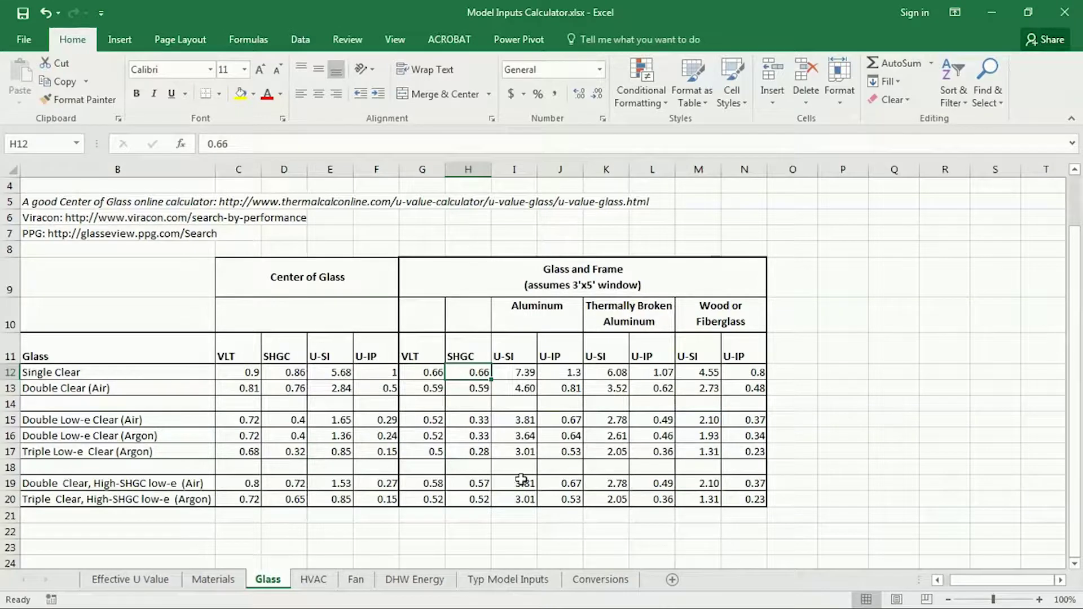
pyautogui.click(356, 579)
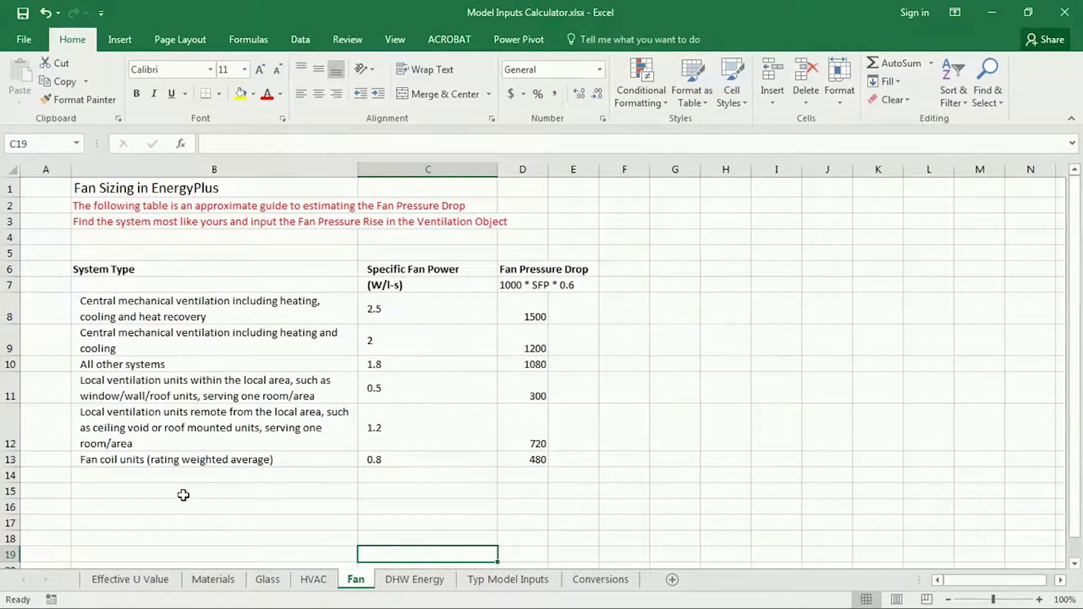
pyautogui.click(183, 505)
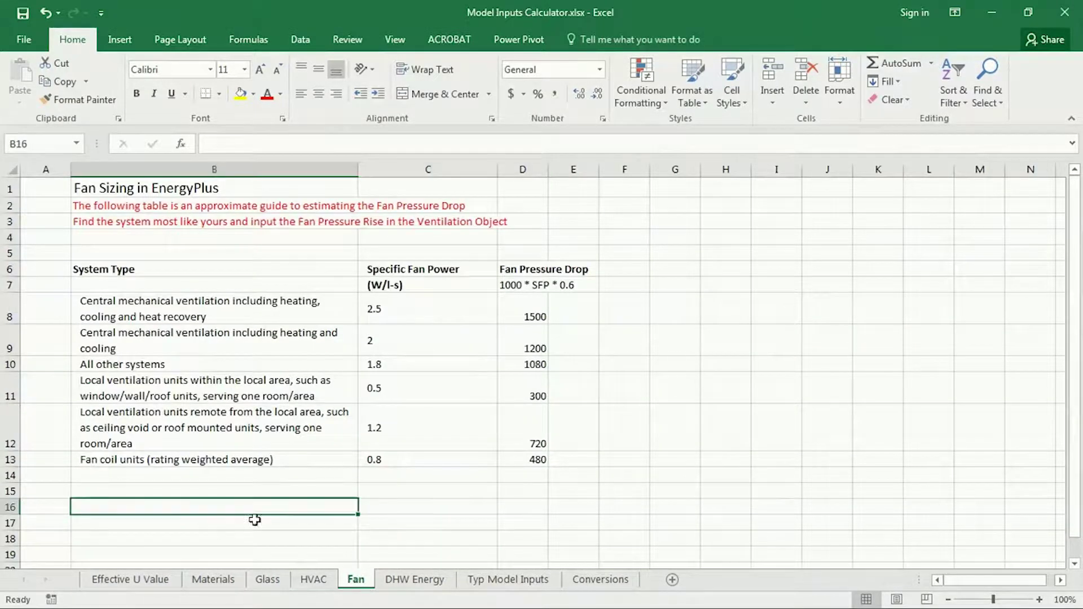
pyautogui.click(153, 305)
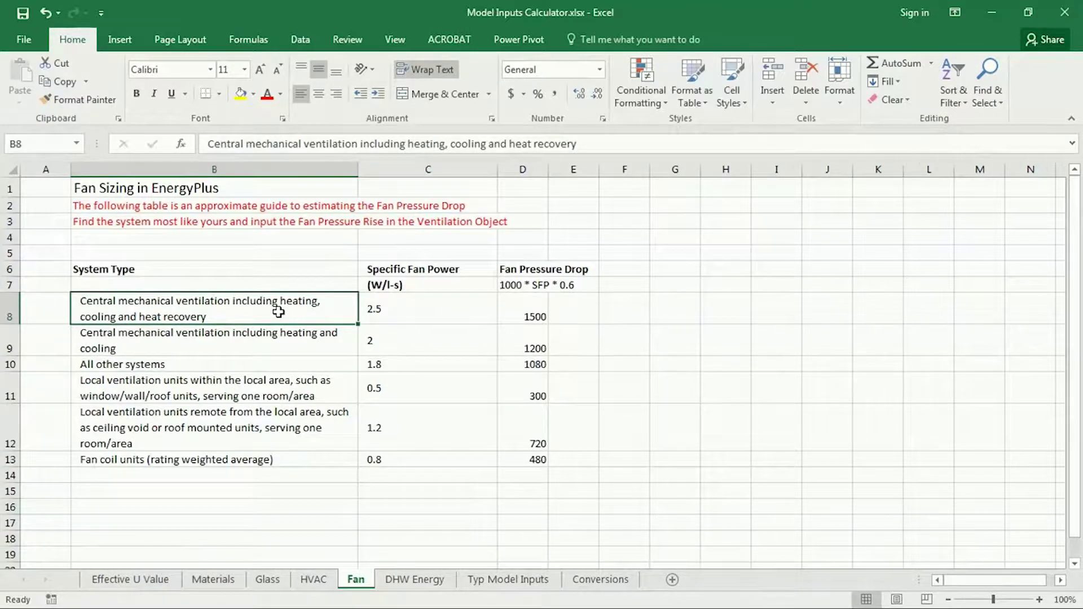
pyautogui.click(512, 307)
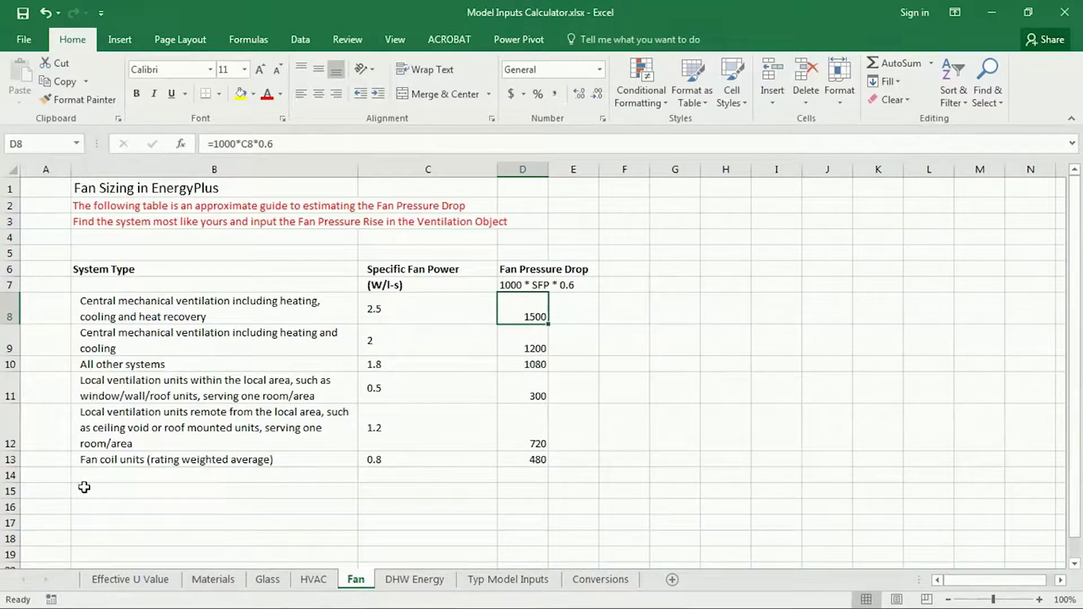
pyautogui.click(125, 395)
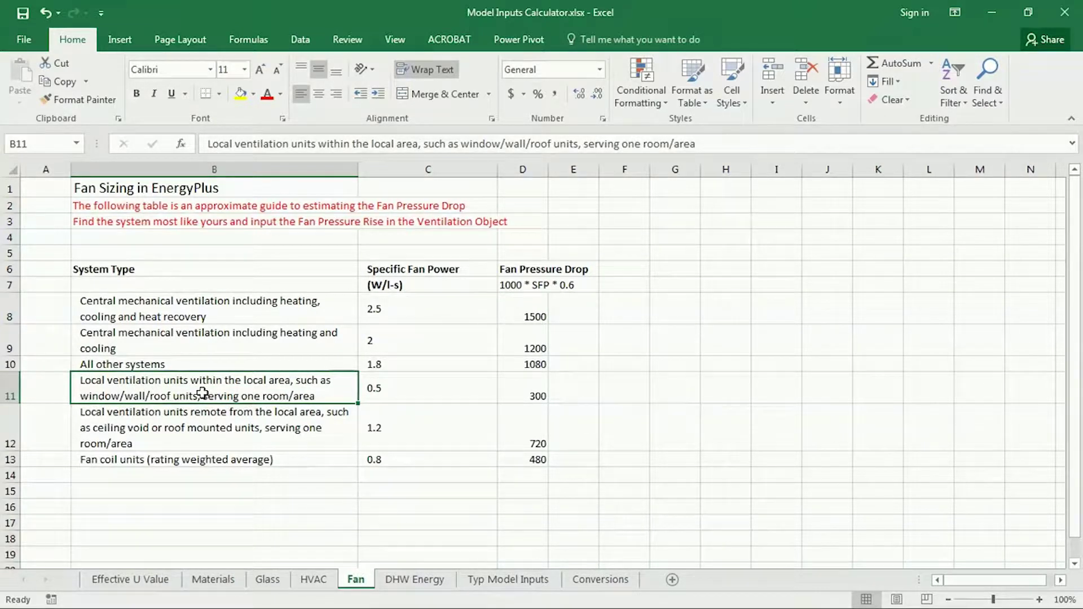
pyautogui.click(561, 397)
pyautogui.click(530, 397)
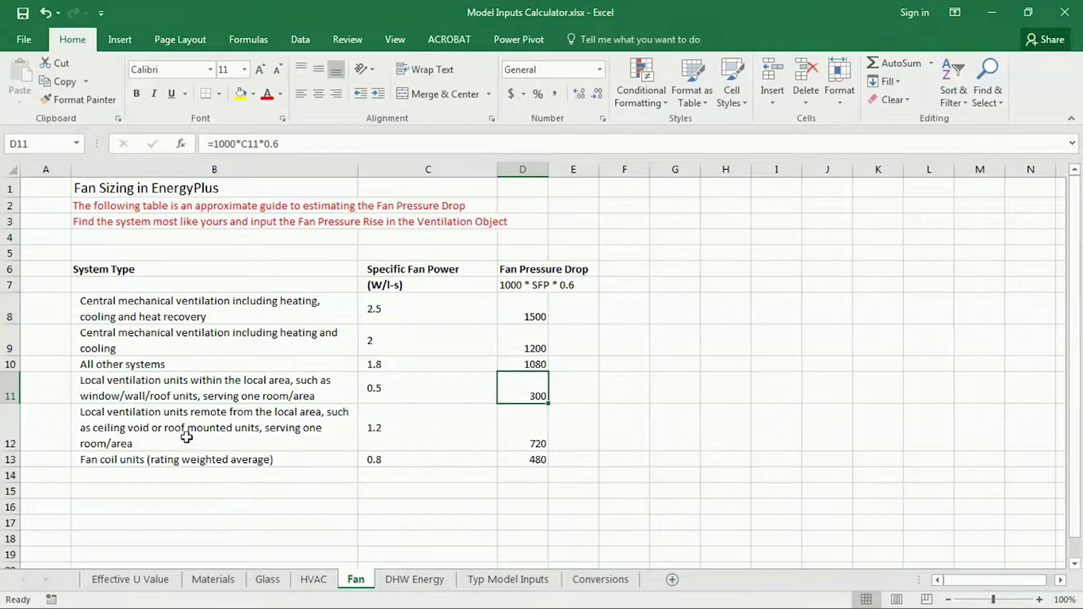
pyautogui.click(992, 12)
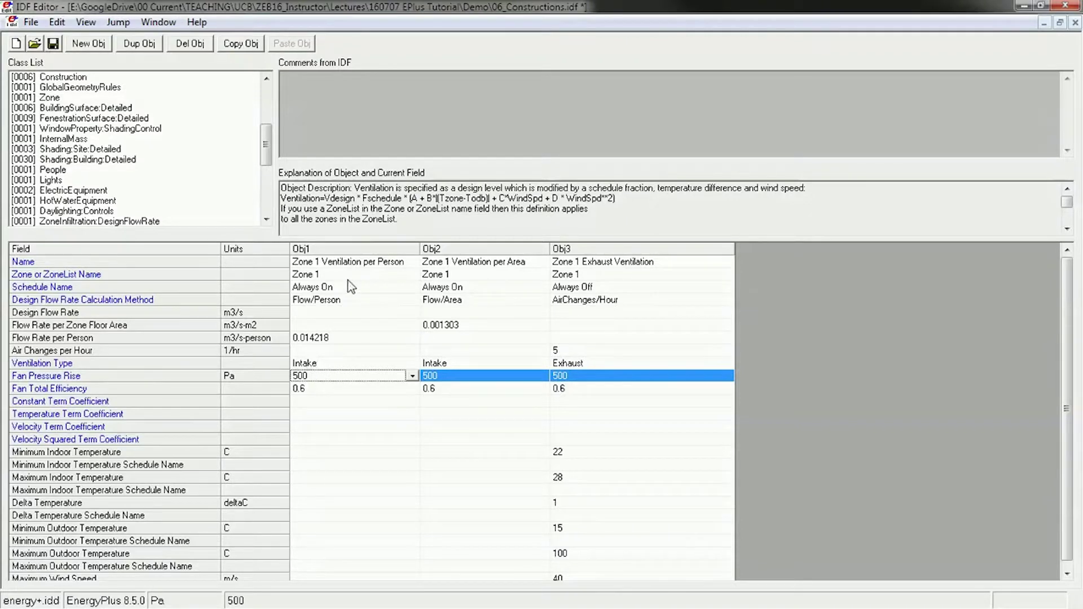
pyautogui.click(357, 399)
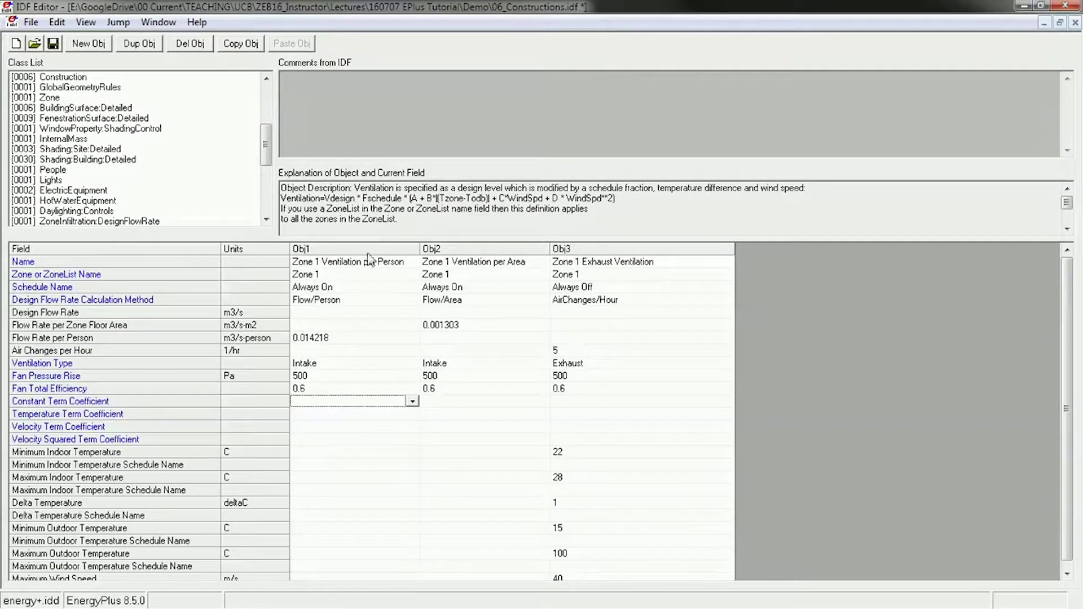
pyautogui.click(490, 251)
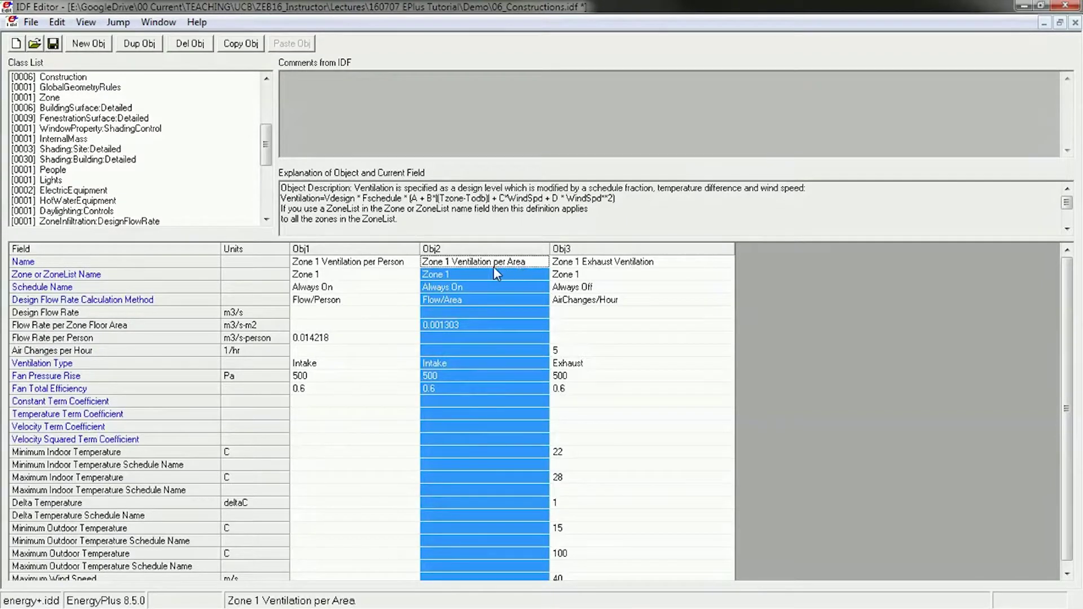
pyautogui.click(519, 286)
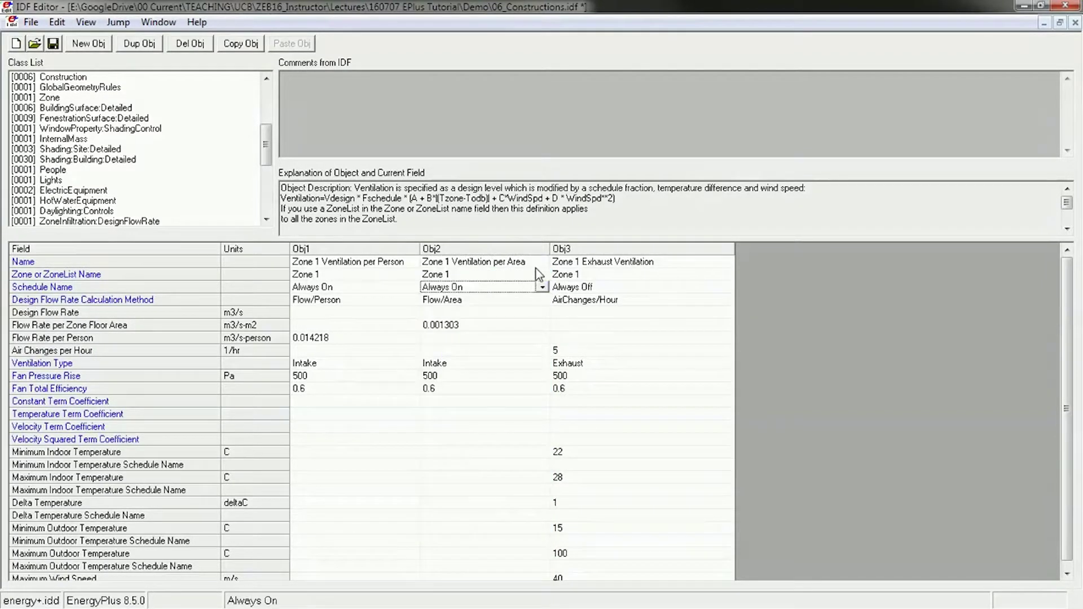
pyautogui.click(536, 264)
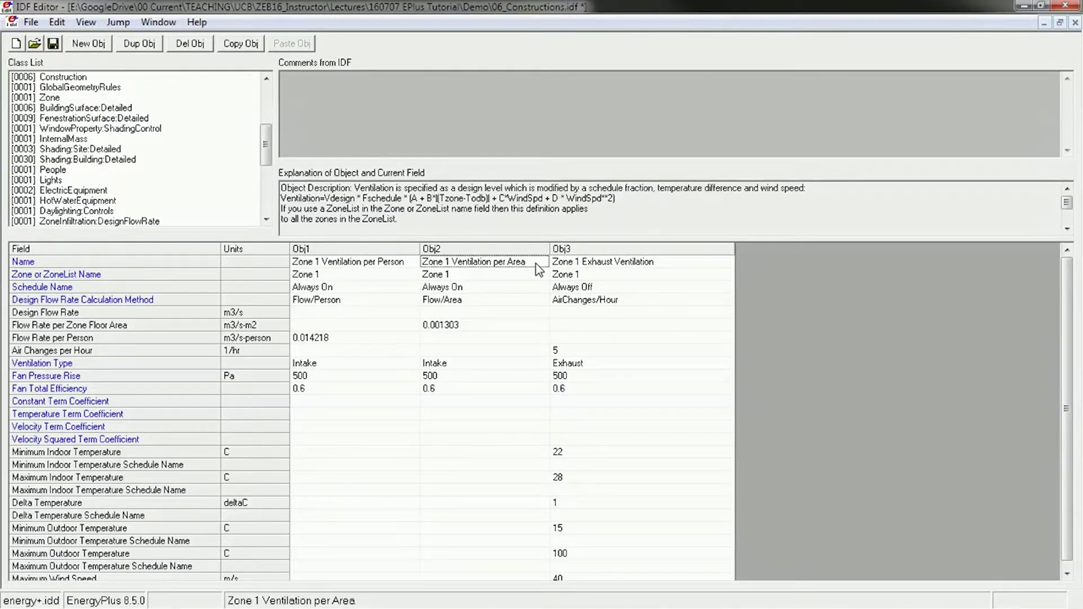
pyautogui.click(438, 326)
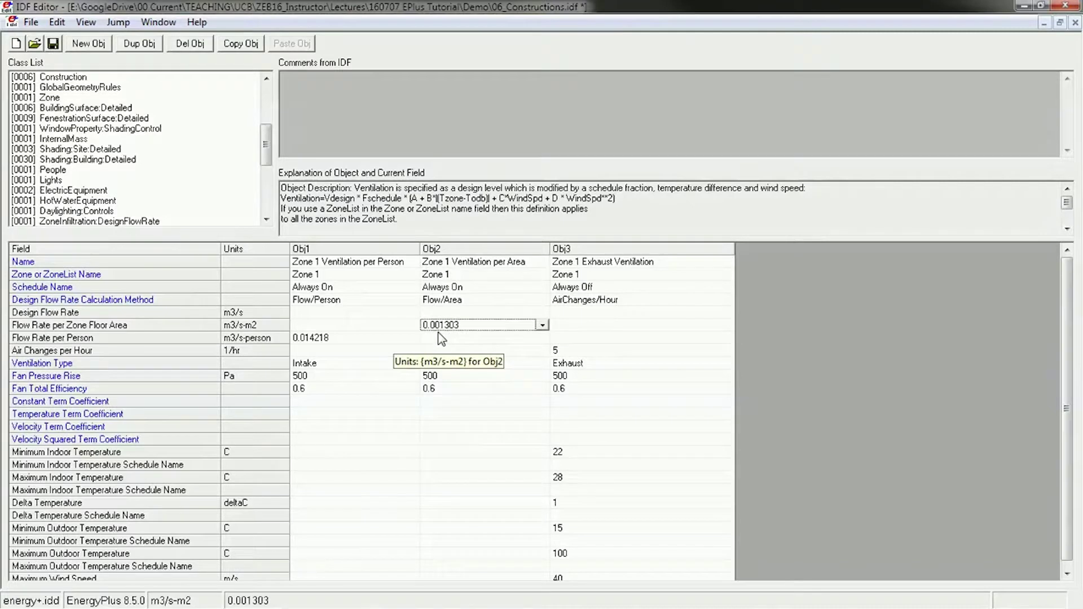
pyautogui.click(313, 339)
pyautogui.click(440, 330)
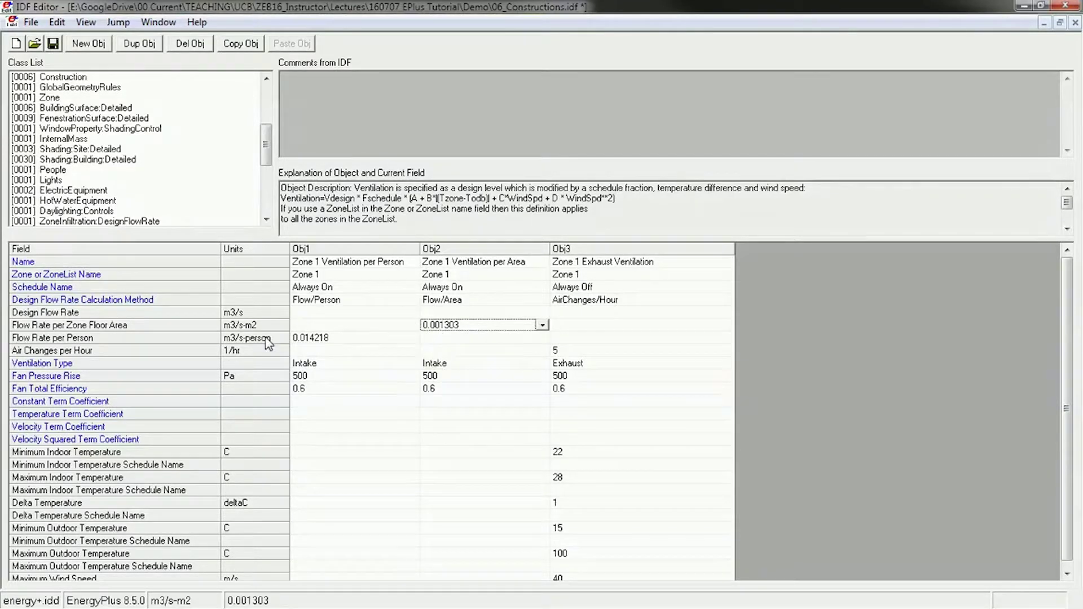
pyautogui.click(449, 302)
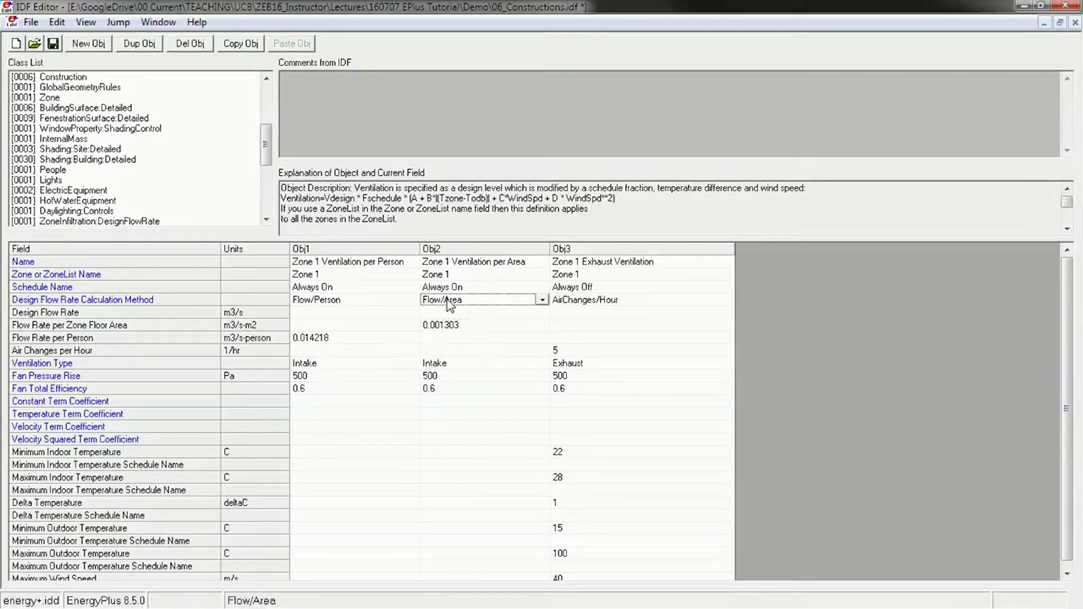
pyautogui.click(321, 305)
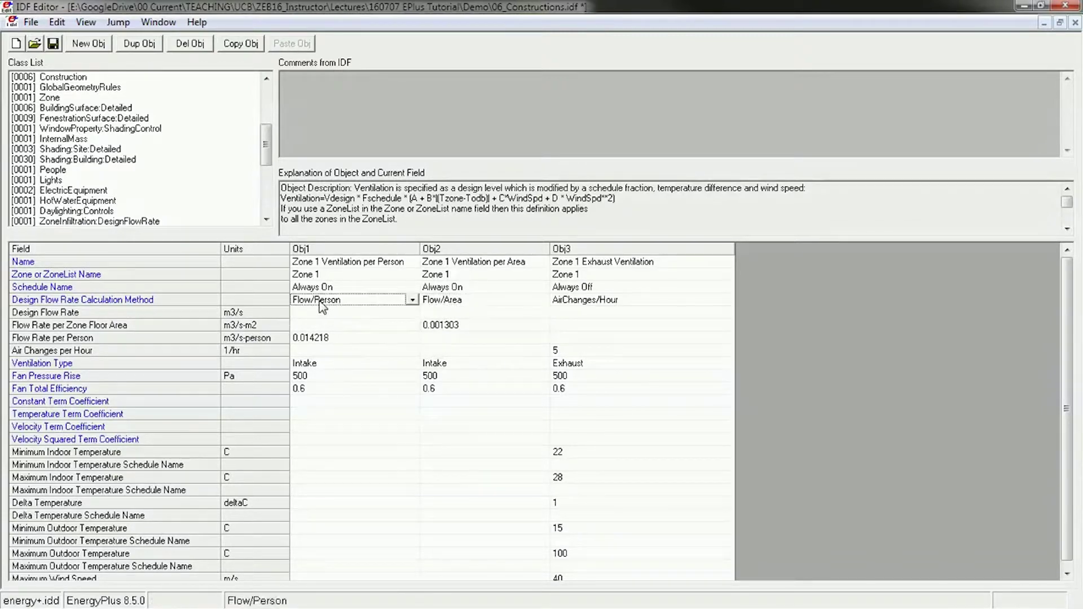
pyautogui.click(460, 305)
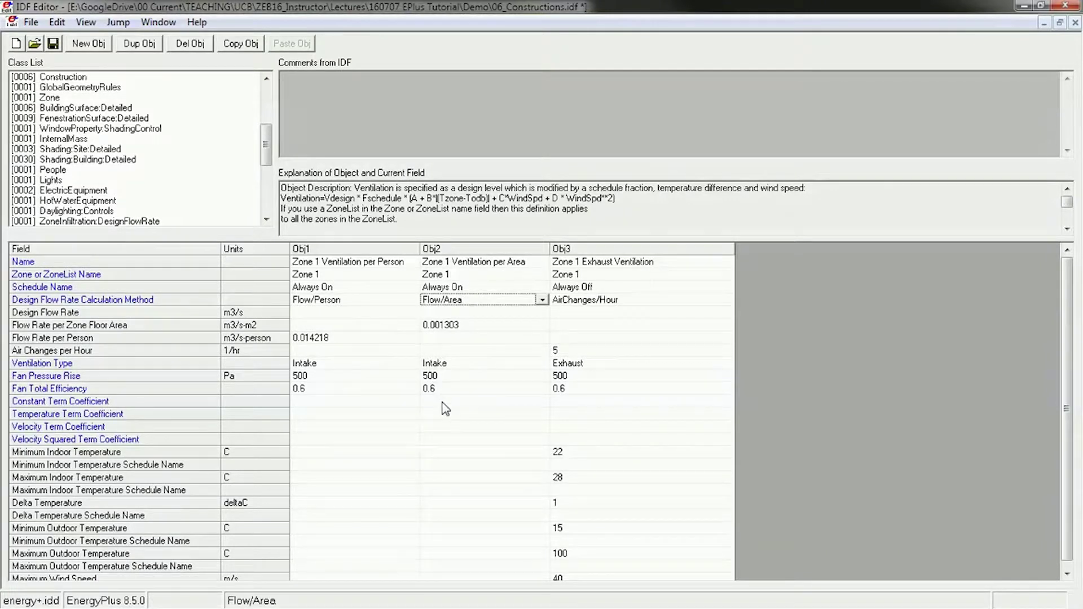
pyautogui.click(441, 376)
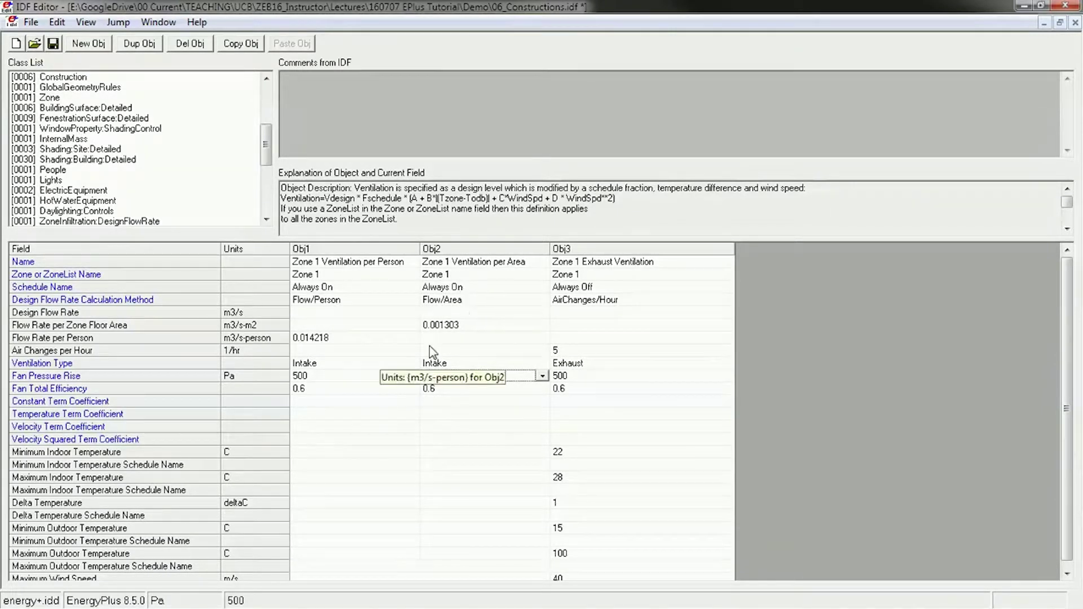
# Review Zone 1 Exhaust Ventilation's 0.6 fan efficiency, schedule and AirChanges/Hour calculation method
pyautogui.click(634, 252)
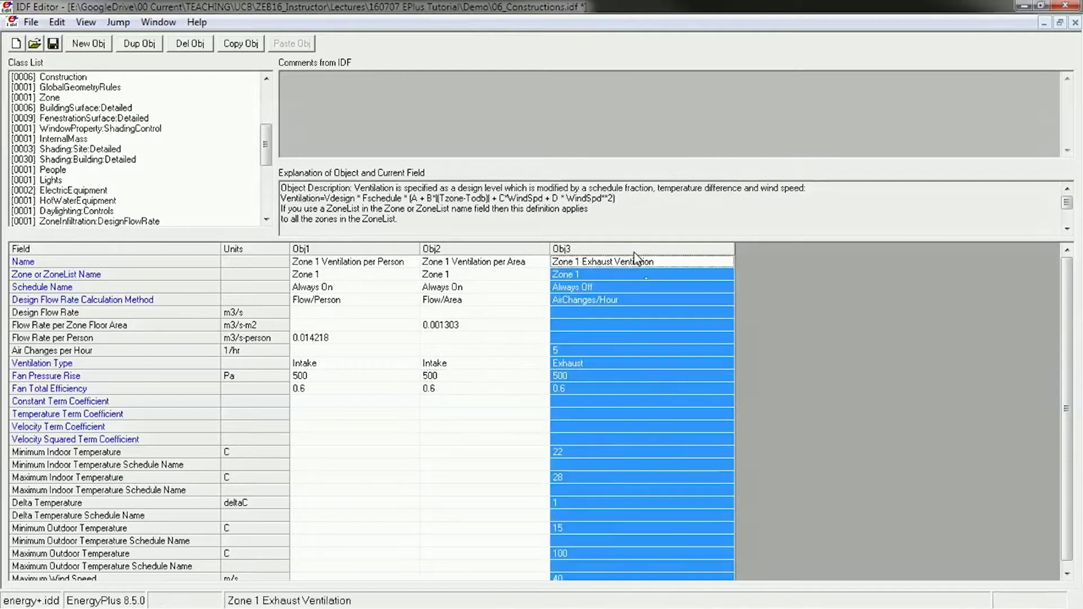
pyautogui.click(644, 388)
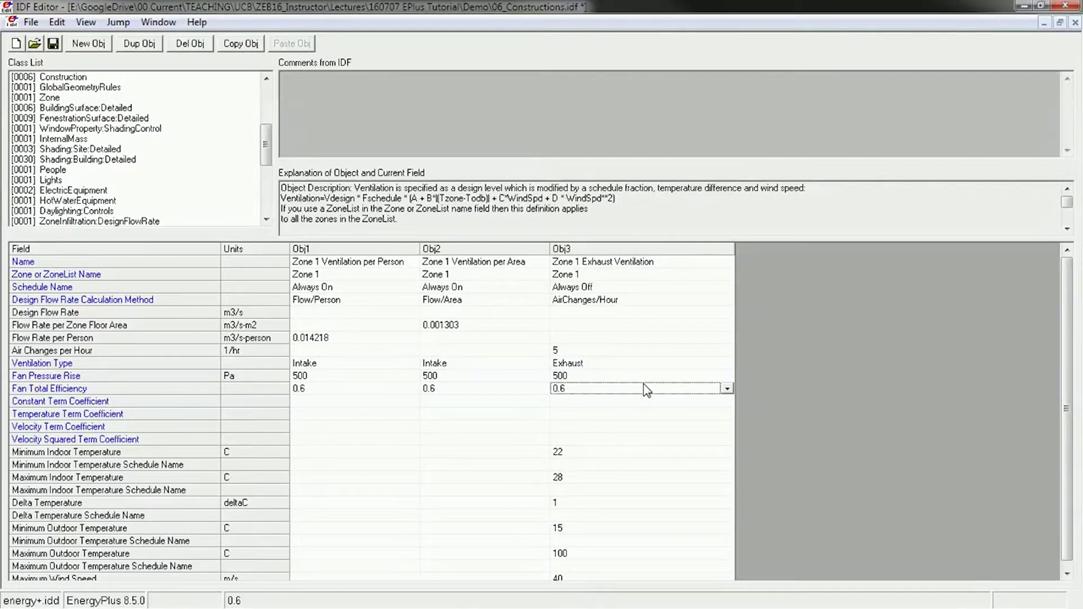
pyautogui.click(619, 263)
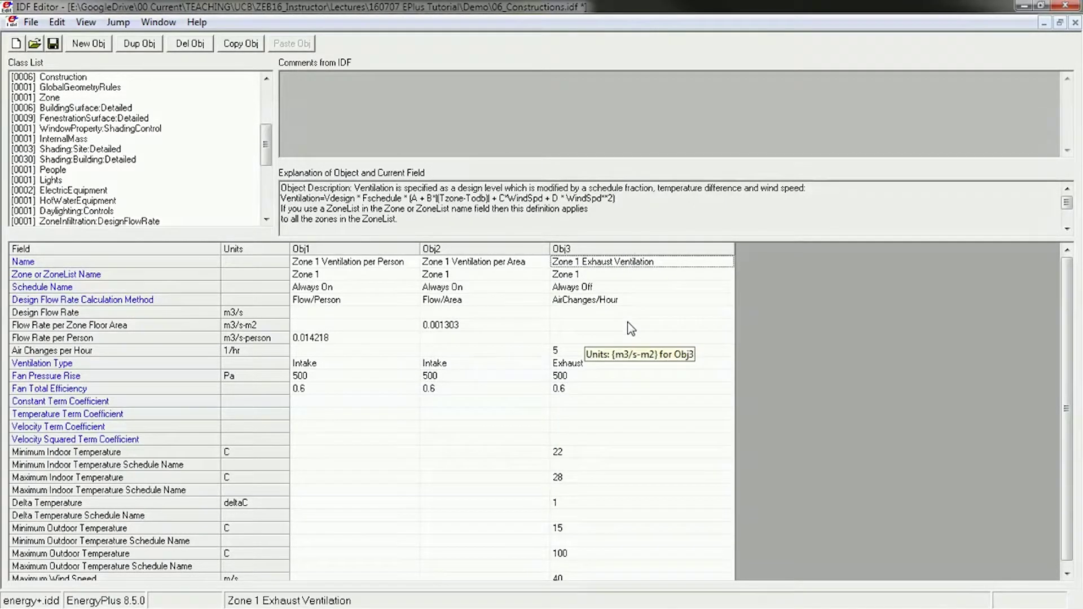
pyautogui.press('Down')
pyautogui.press('Down')
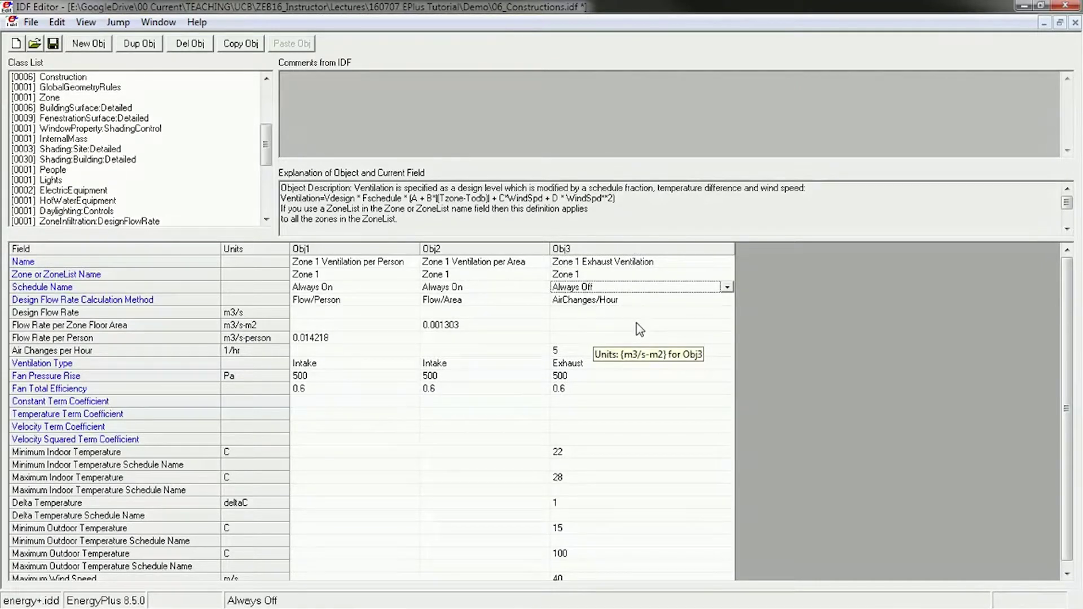
pyautogui.click(634, 300)
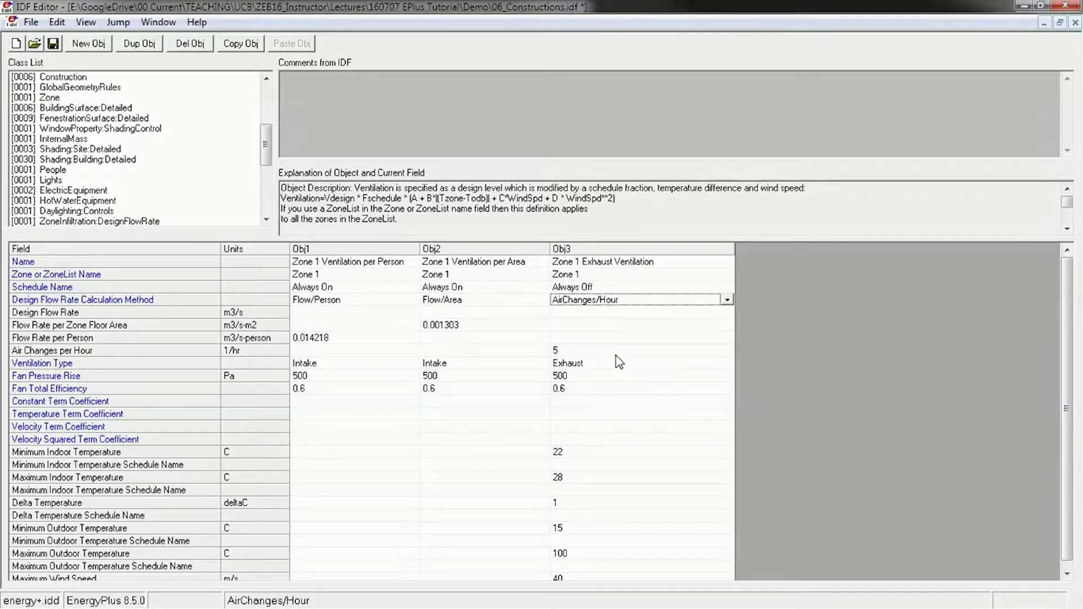
# Set the exhaust object's Ventilation Type to Exhaust and Air Changes per Hour to 5
pyautogui.click(575, 365)
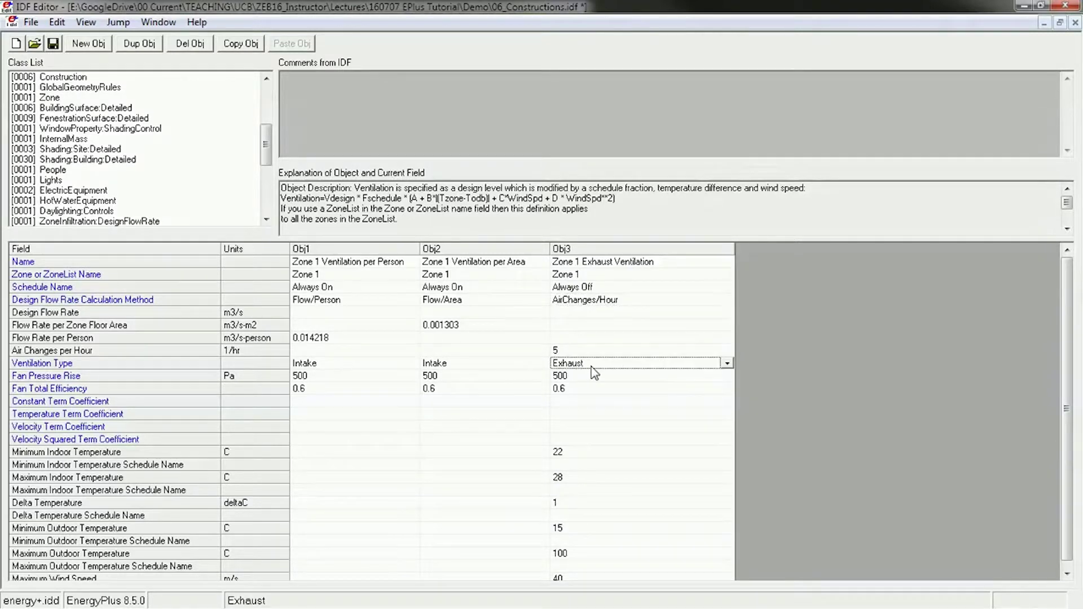
pyautogui.click(572, 352)
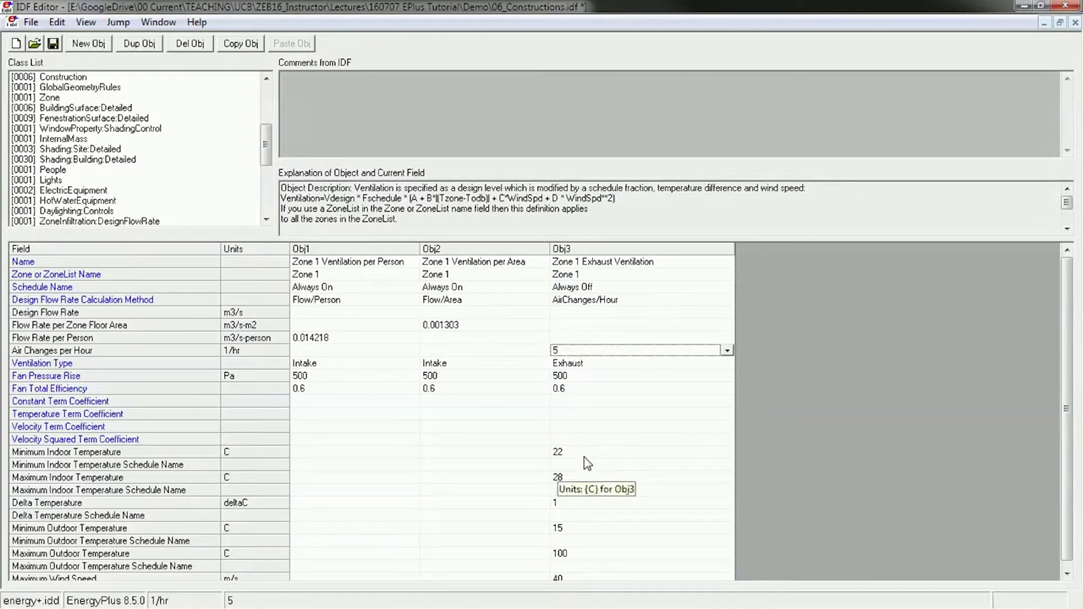
pyautogui.click(598, 453)
pyautogui.scroll(-1, 598, 480)
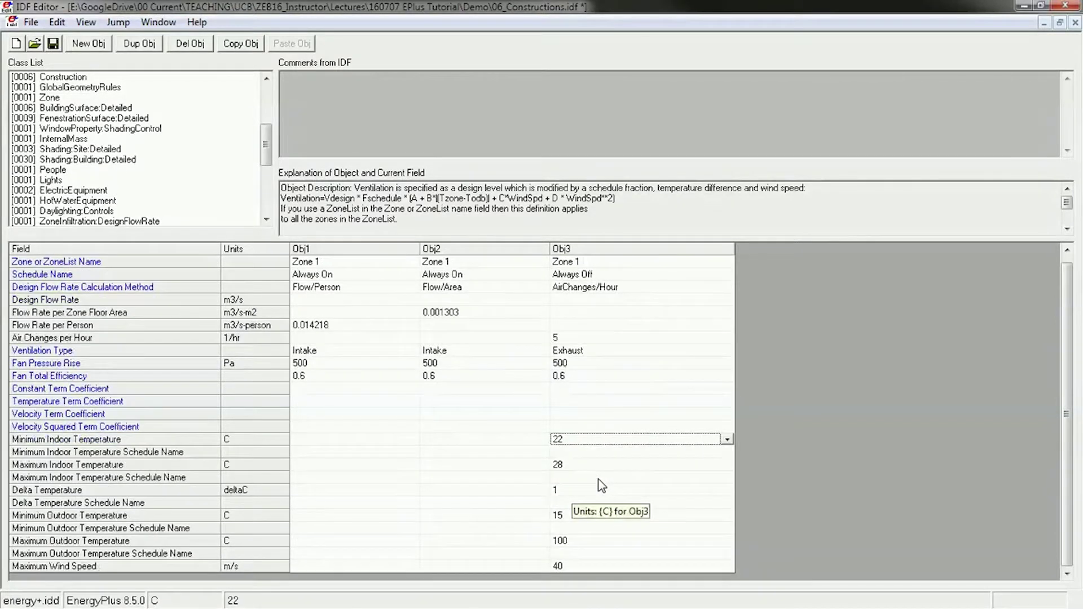
pyautogui.scroll(1, 603, 382)
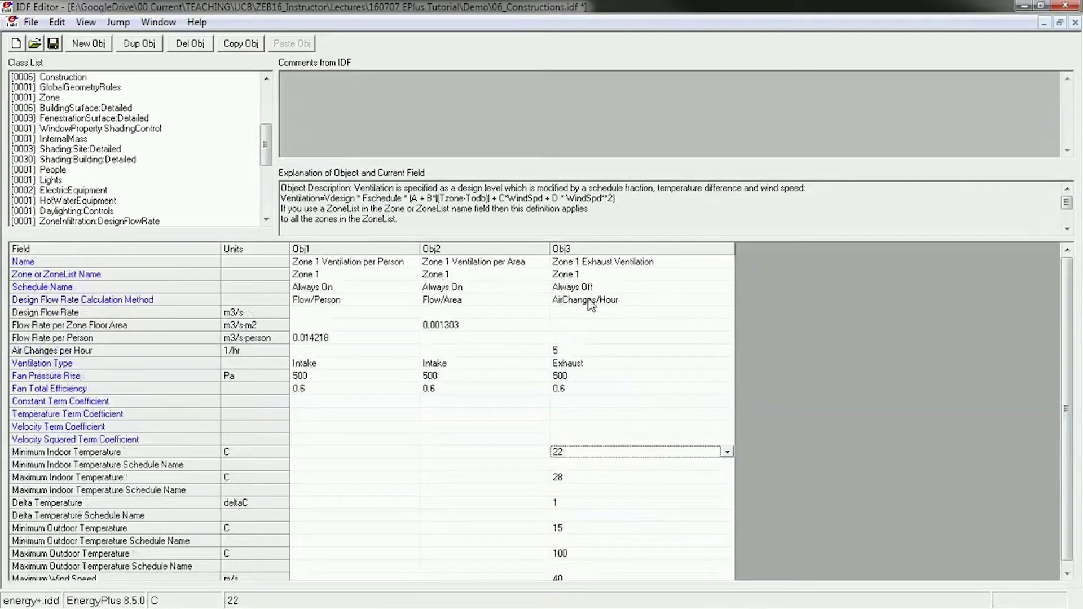
# Change the Zone 1 Exhaust Ventilation schedule from Always Off to Always On
pyautogui.click(599, 289)
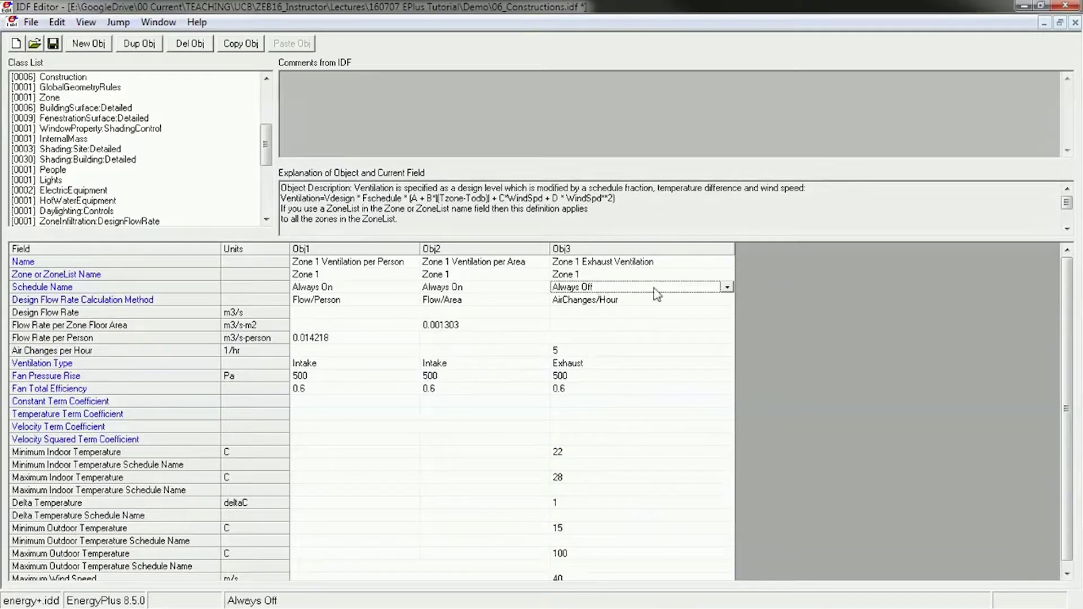
pyautogui.click(727, 287)
pyautogui.click(609, 310)
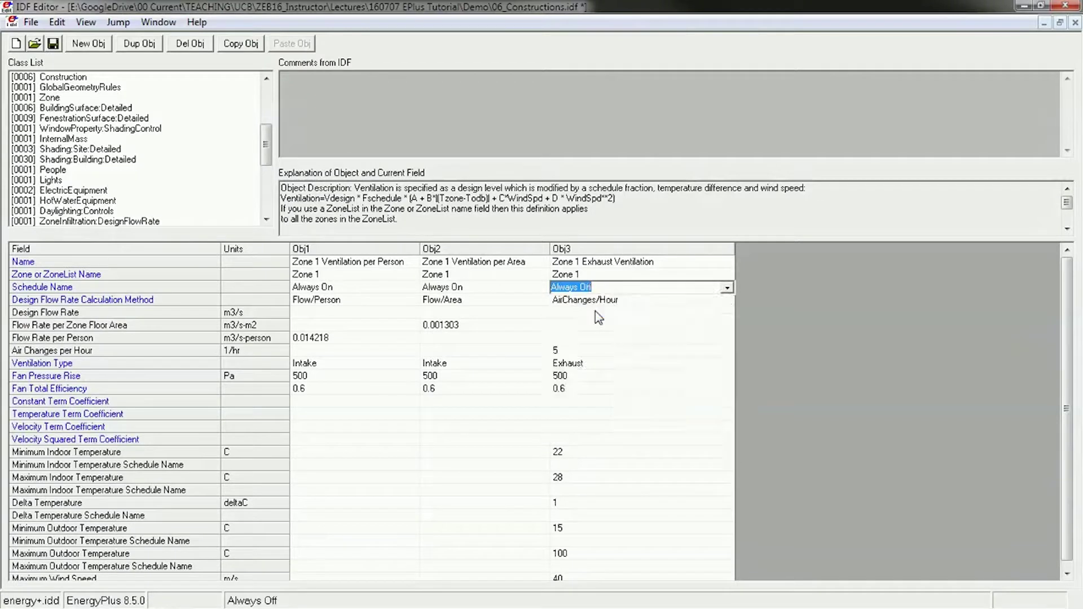
pyautogui.click(598, 338)
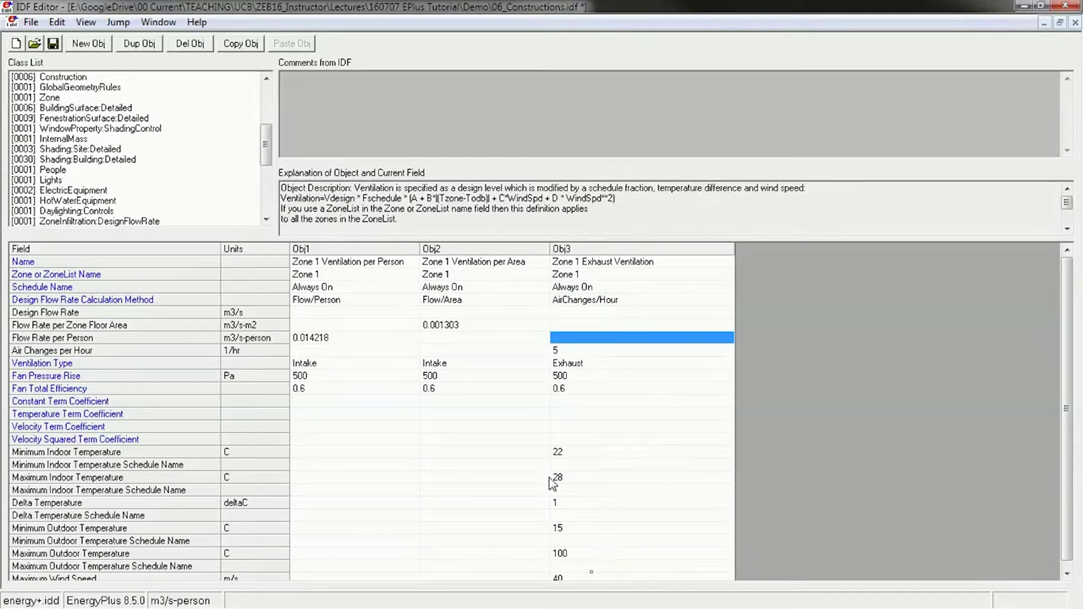
# Review the exhaust indoor temperature limits of 22–28 C and the 1 deltaC temperature difference
pyautogui.click(567, 451)
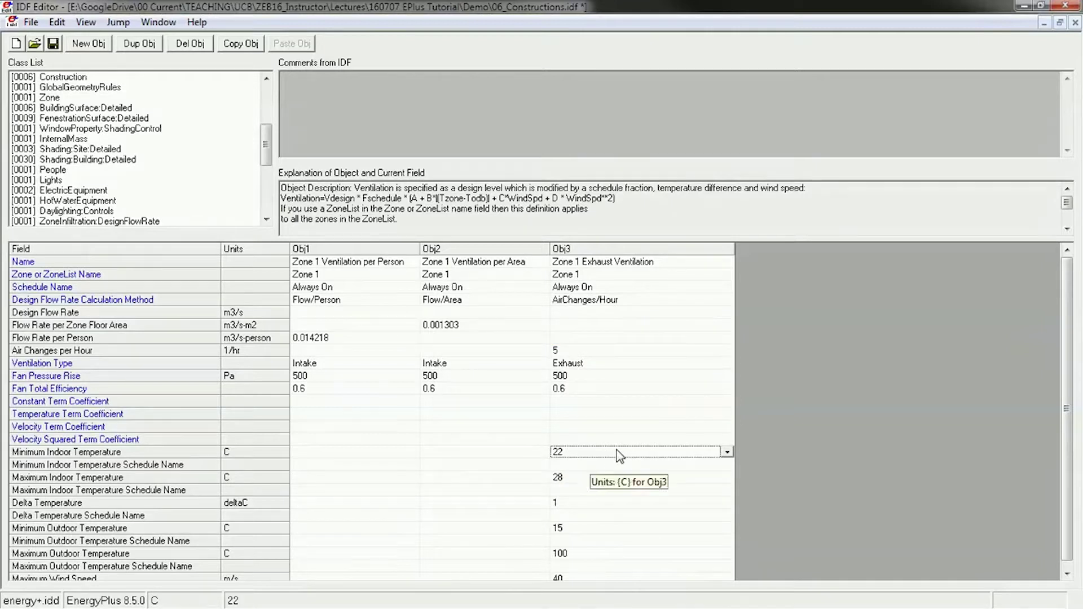
pyautogui.click(43, 455)
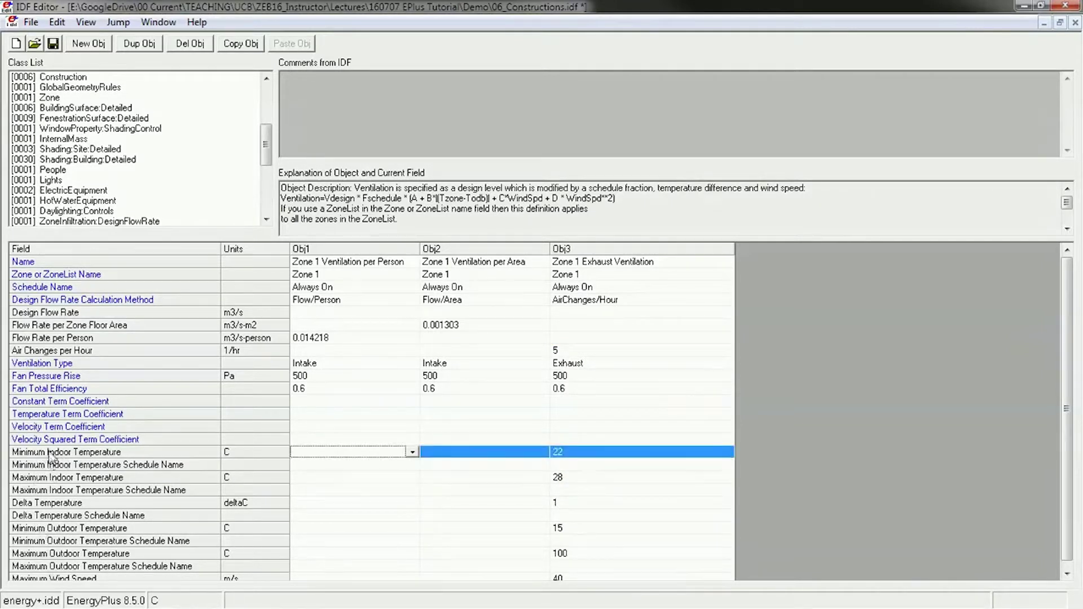
pyautogui.click(56, 479)
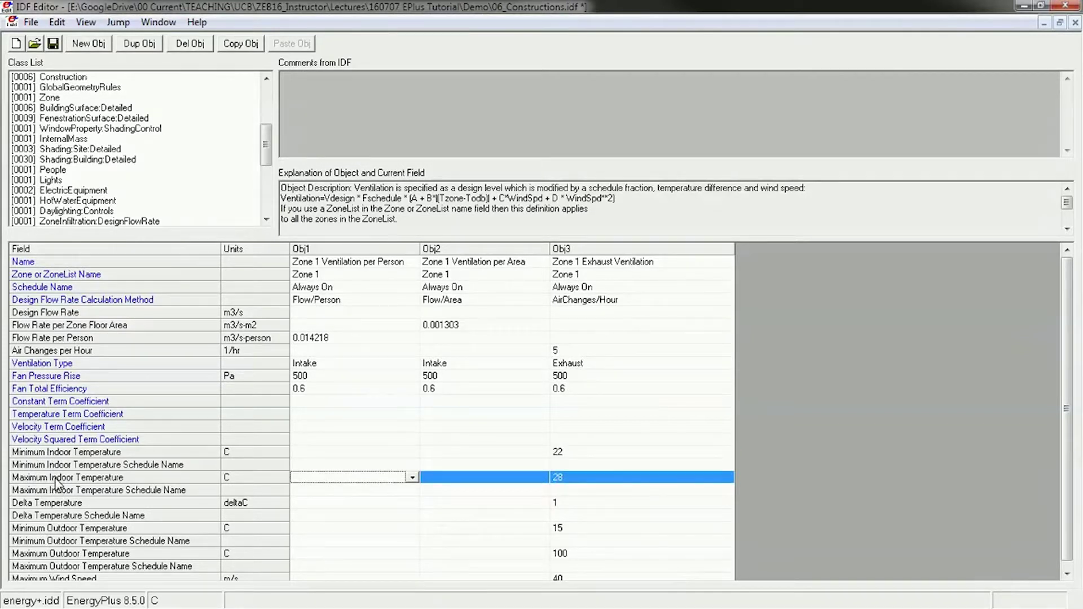
pyautogui.click(49, 504)
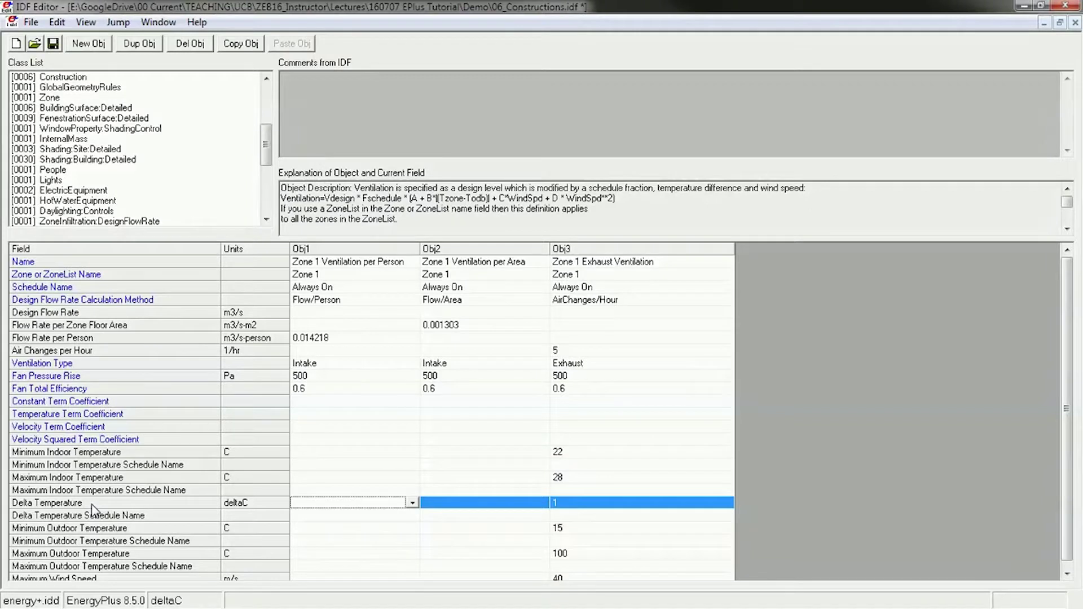
pyautogui.click(609, 509)
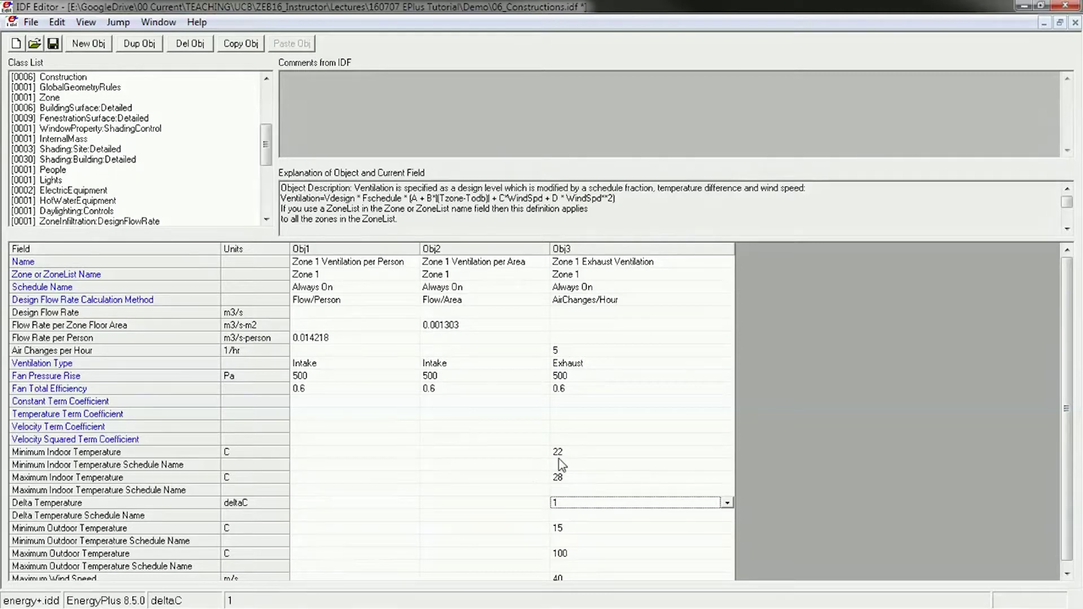
# Review the exhaust outdoor temperature limits of 15–100 C and the 40 m/s maximum wind speed
pyautogui.click(38, 529)
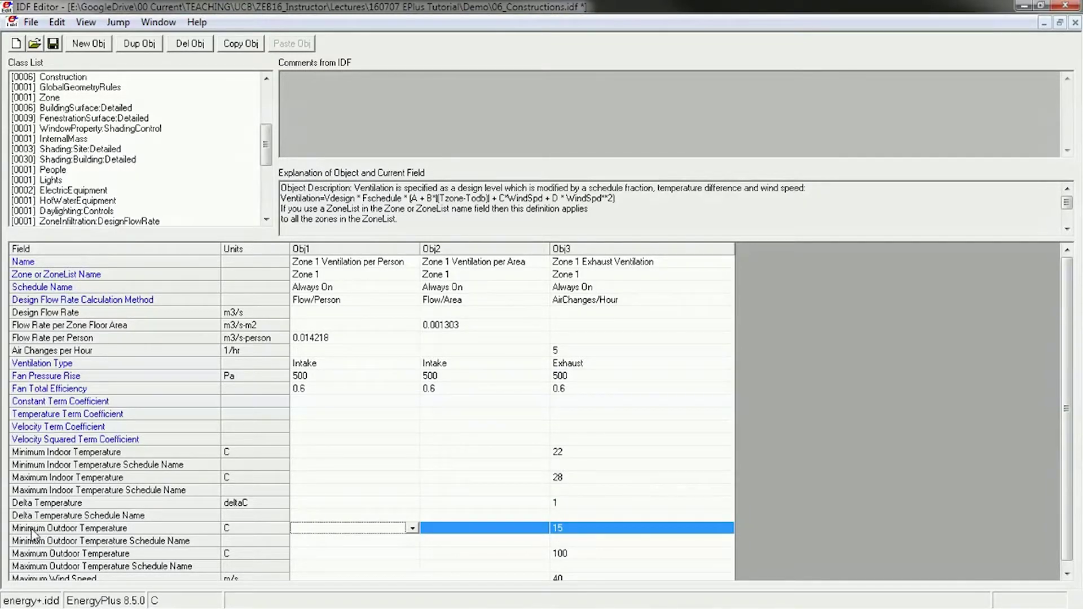
pyautogui.click(114, 555)
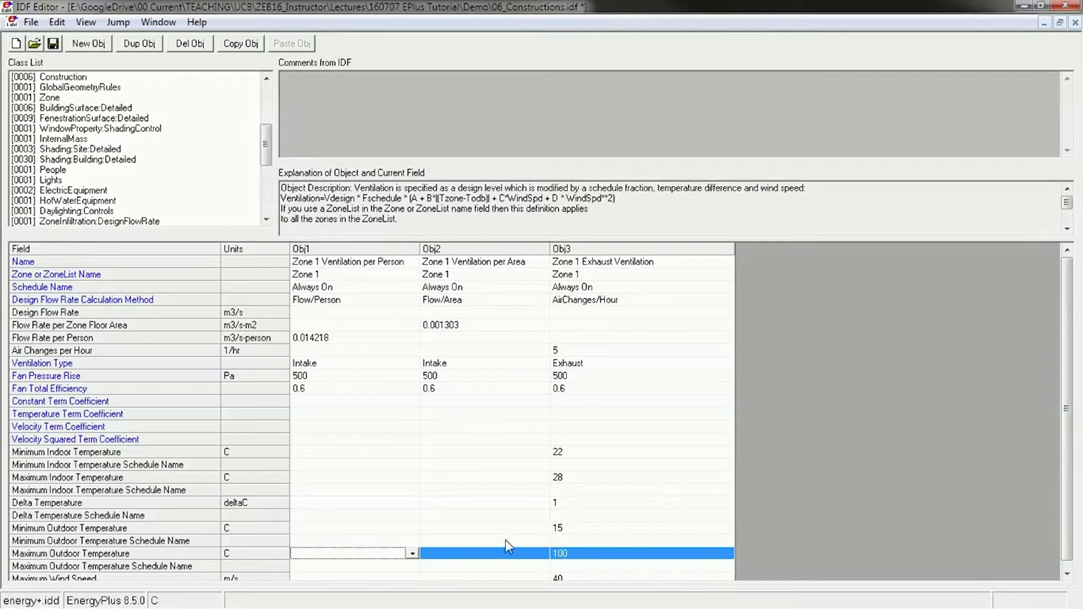
pyautogui.click(569, 529)
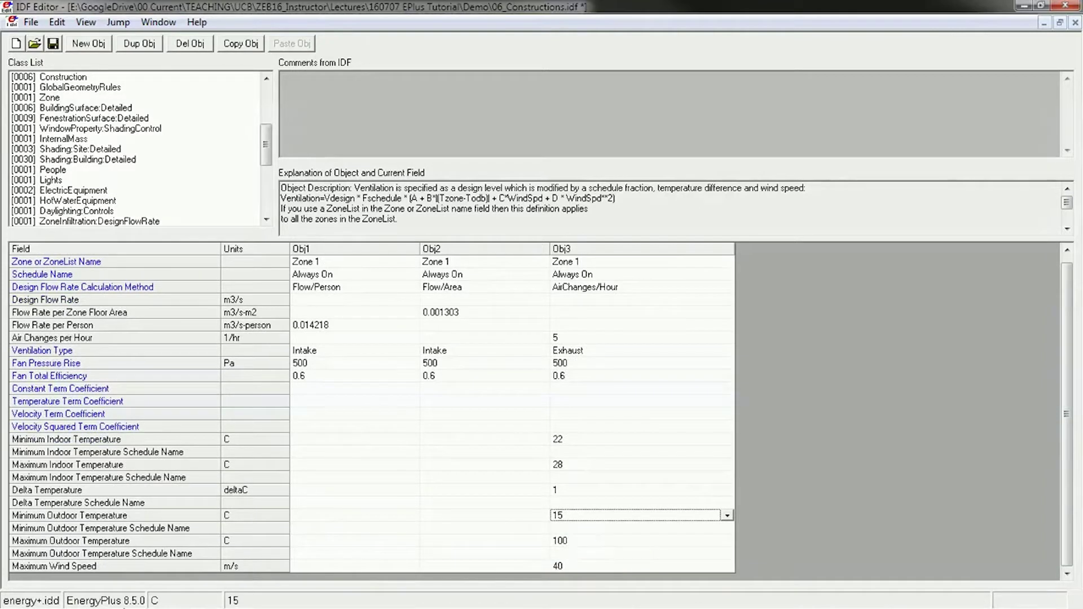
pyautogui.click(30, 568)
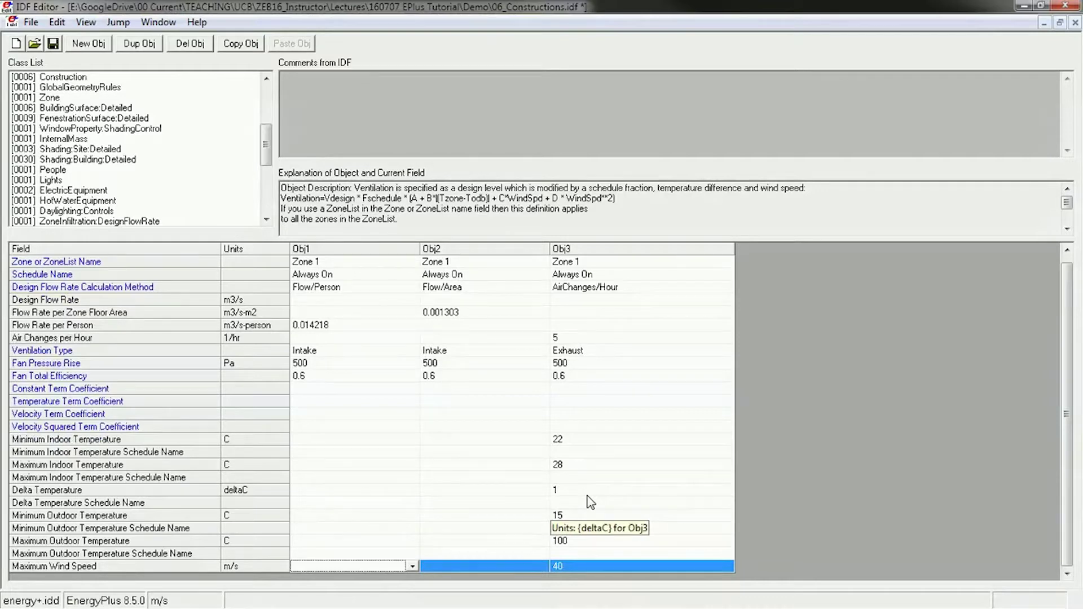
pyautogui.click(600, 452)
pyautogui.click(563, 566)
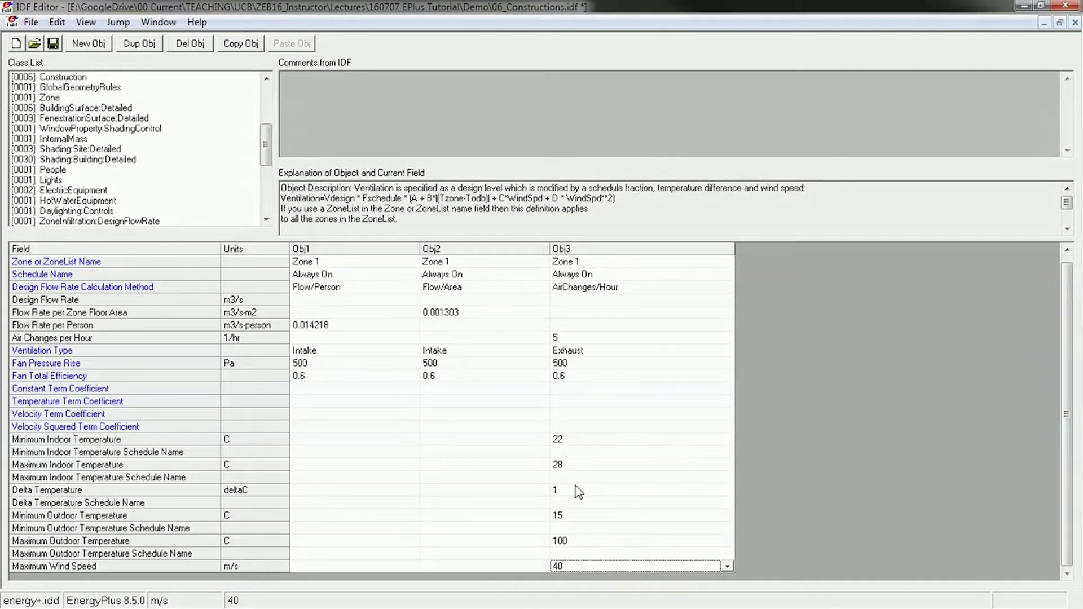
pyautogui.scroll(1, 581, 488)
pyautogui.click(125, 466)
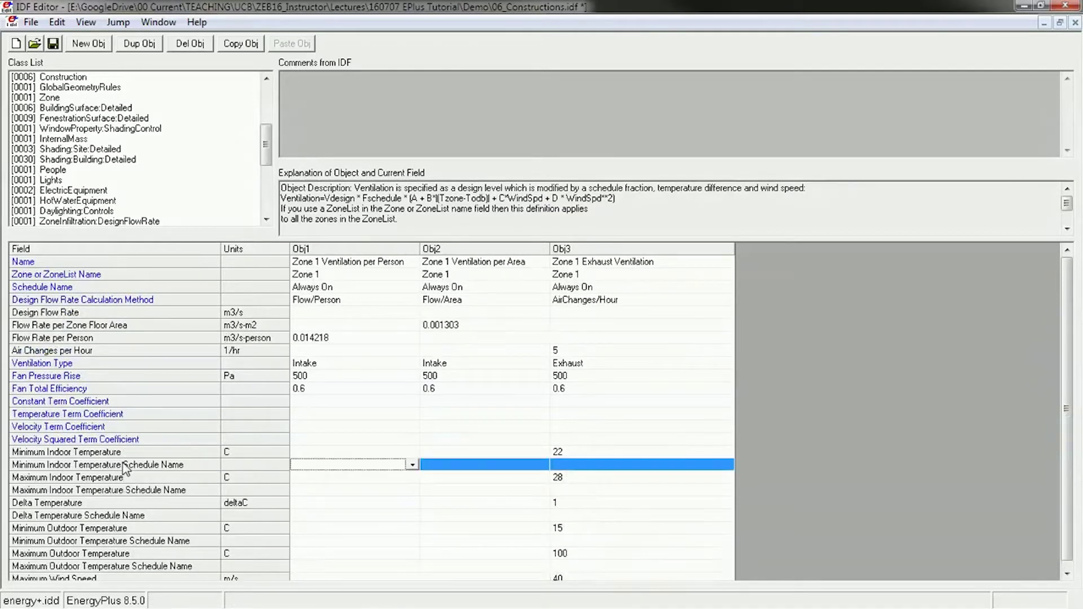
pyautogui.click(109, 453)
pyautogui.click(107, 481)
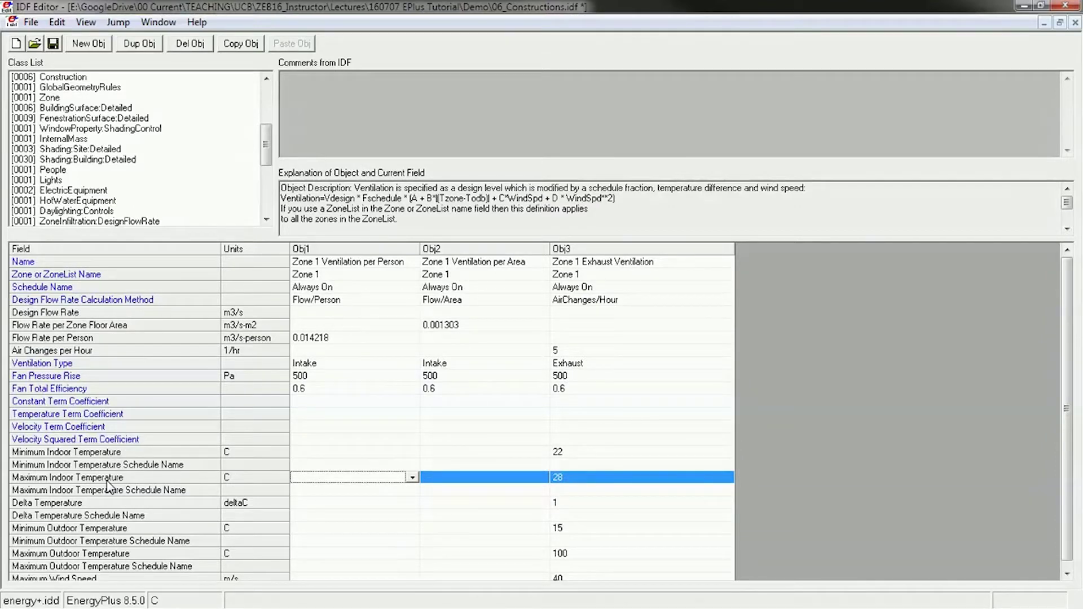
pyautogui.click(126, 453)
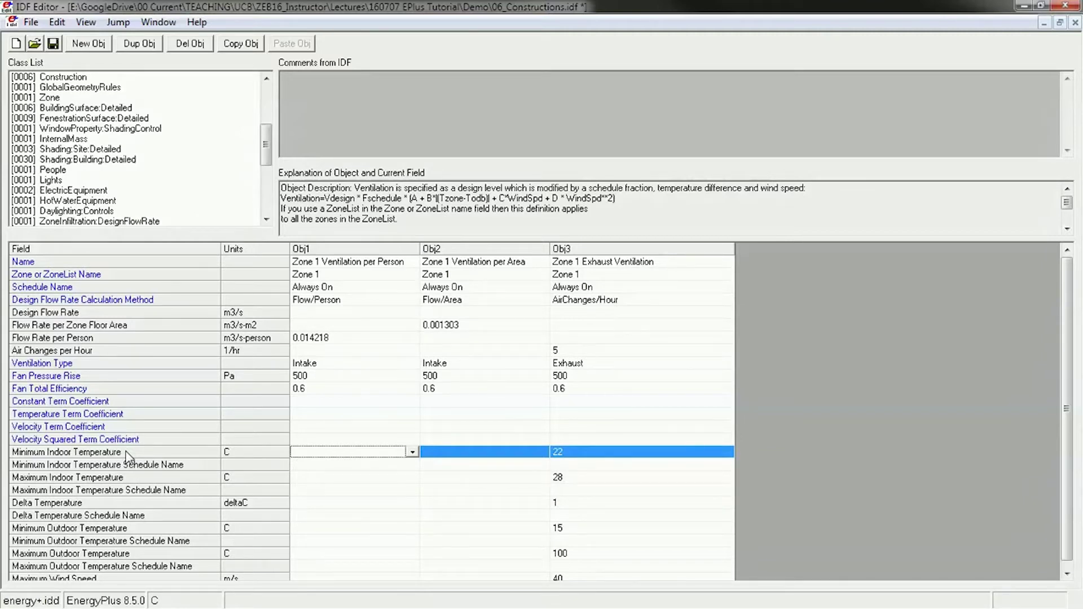
pyautogui.click(114, 480)
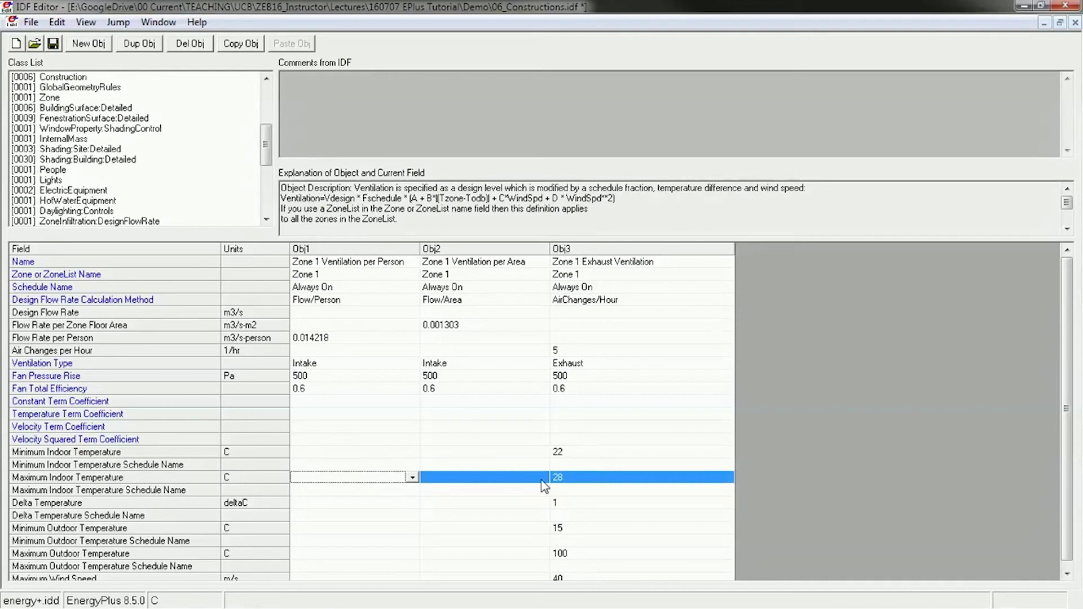
pyautogui.click(592, 453)
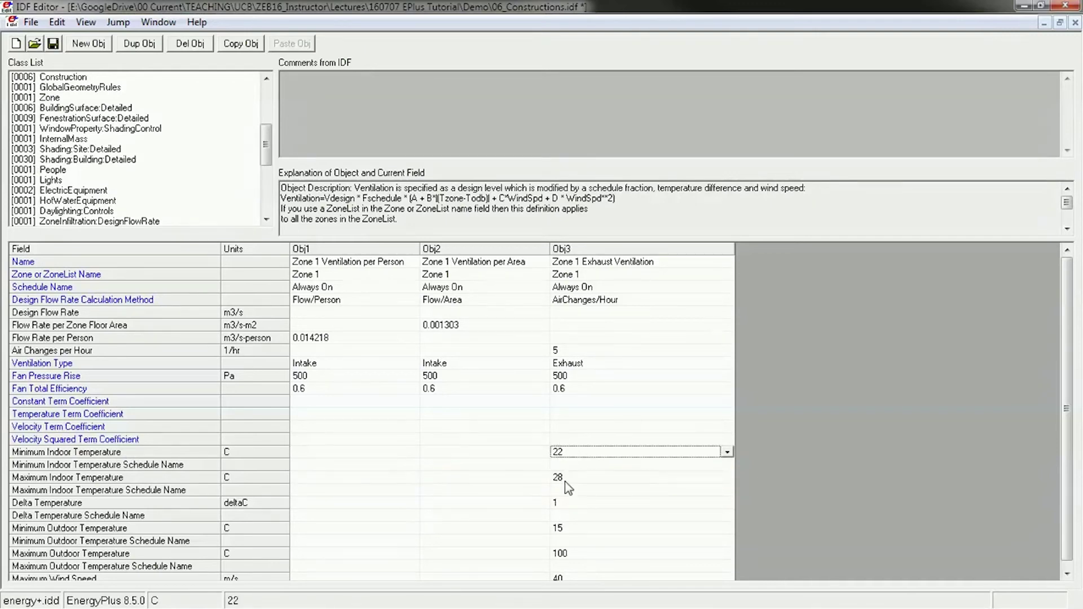